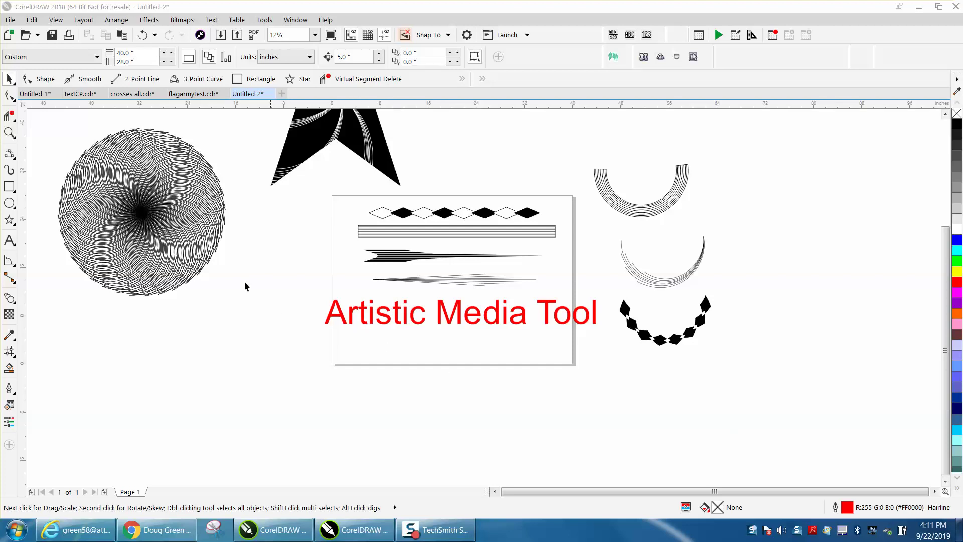
# Zoom in and out to inspect the arc, arrow, striped bar and diamond stroke samples
pyautogui.click(9, 133)
pyautogui.moveTo(294, 185); pyautogui.dragTo(611, 366)
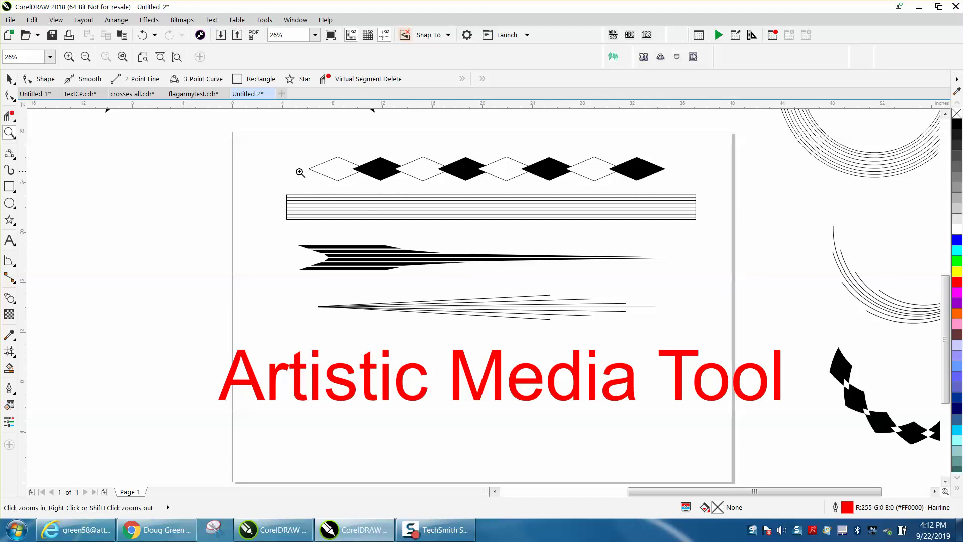
pyautogui.moveTo(631, 235); pyautogui.dragTo(713, 236)
pyautogui.rightClick(387, 189)
pyautogui.rightClick(387, 189)
pyautogui.rightClick(387, 189)
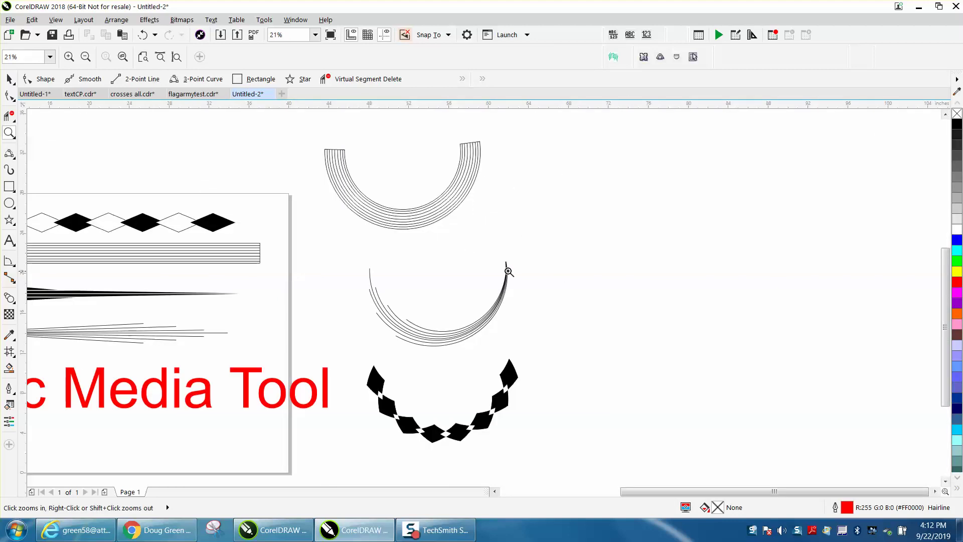
pyautogui.rightClick(422, 224)
pyautogui.rightClick(424, 223)
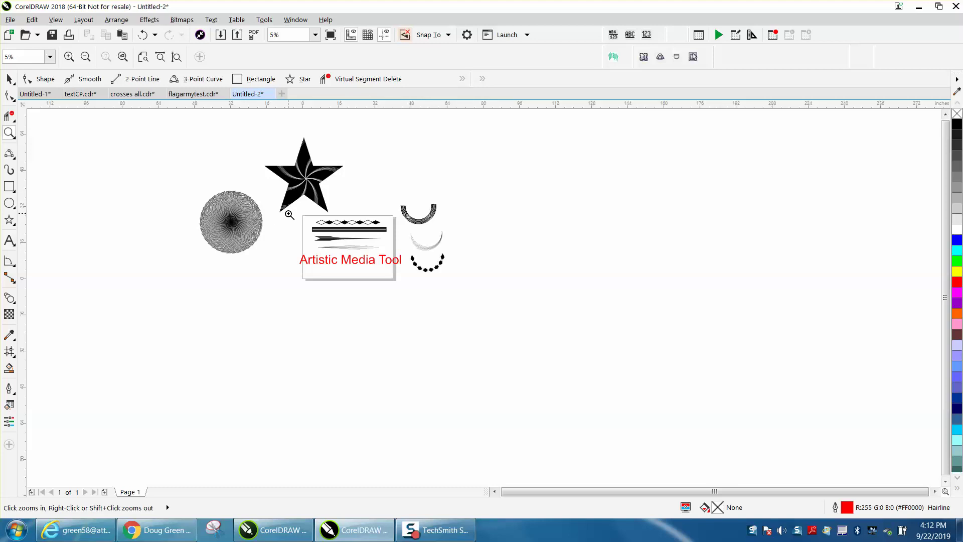
pyautogui.moveTo(246, 217); pyautogui.dragTo(438, 285)
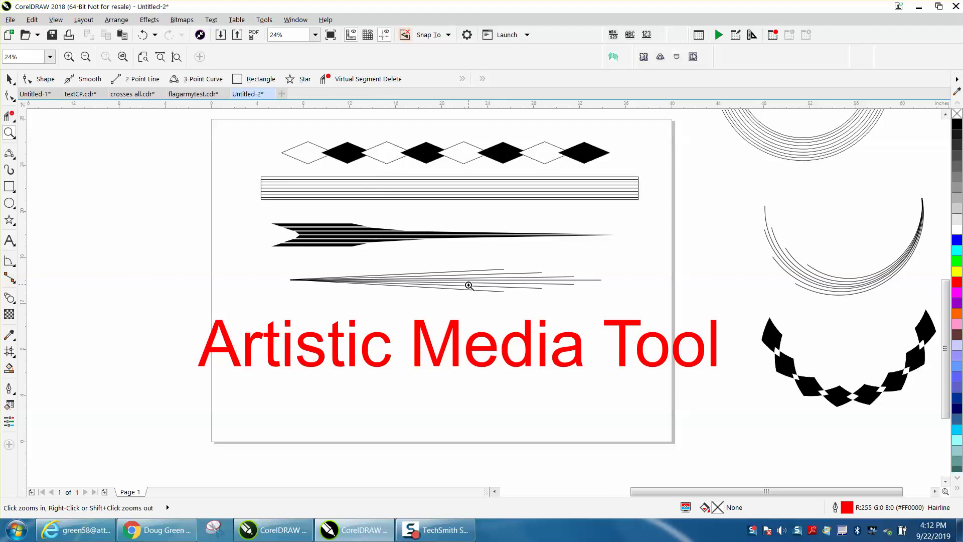
pyautogui.moveTo(263, 213); pyautogui.dragTo(602, 258)
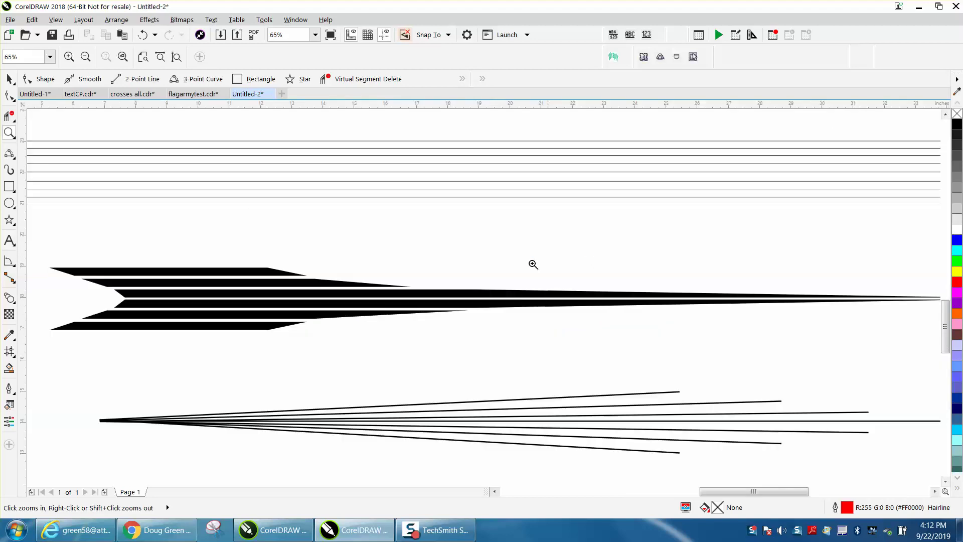
pyautogui.rightClick(280, 275)
pyautogui.rightClick(335, 260)
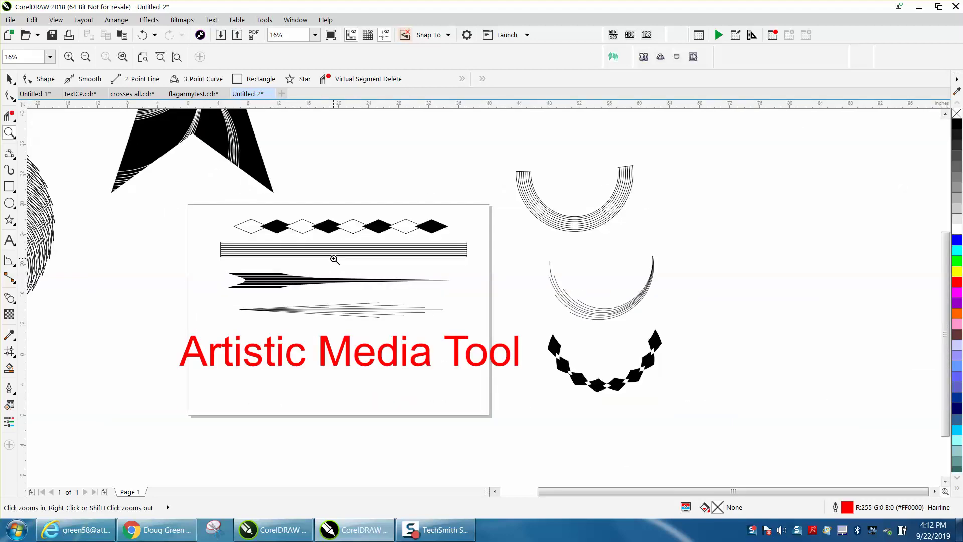
pyautogui.moveTo(221, 241); pyautogui.dragTo(358, 263)
pyautogui.rightClick(356, 264)
pyautogui.rightClick(559, 256)
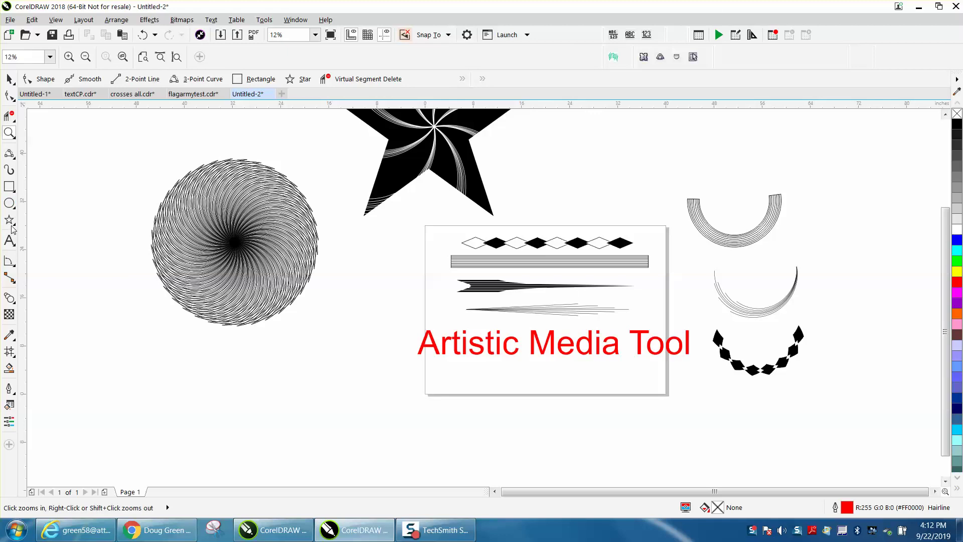
# Draw a wide downward-bowing 3-point arc beneath the swirled circle
pyautogui.click(13, 160)
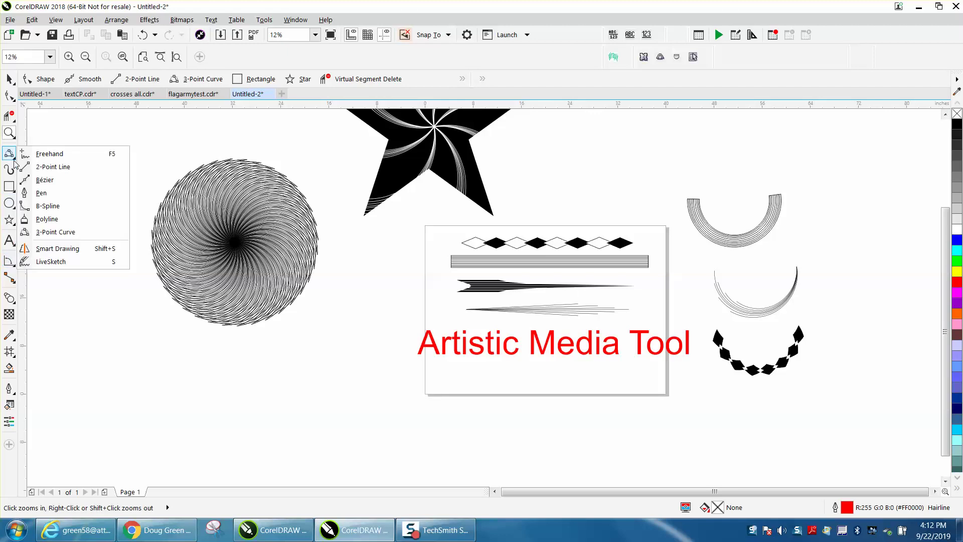
pyautogui.click(57, 232)
pyautogui.moveTo(376, 367); pyautogui.dragTo(156, 367)
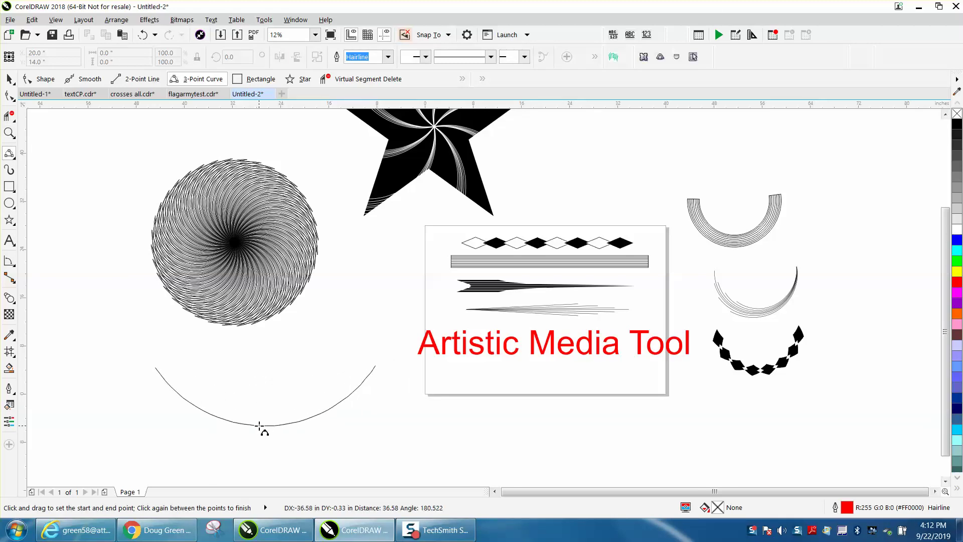
pyautogui.click(256, 476)
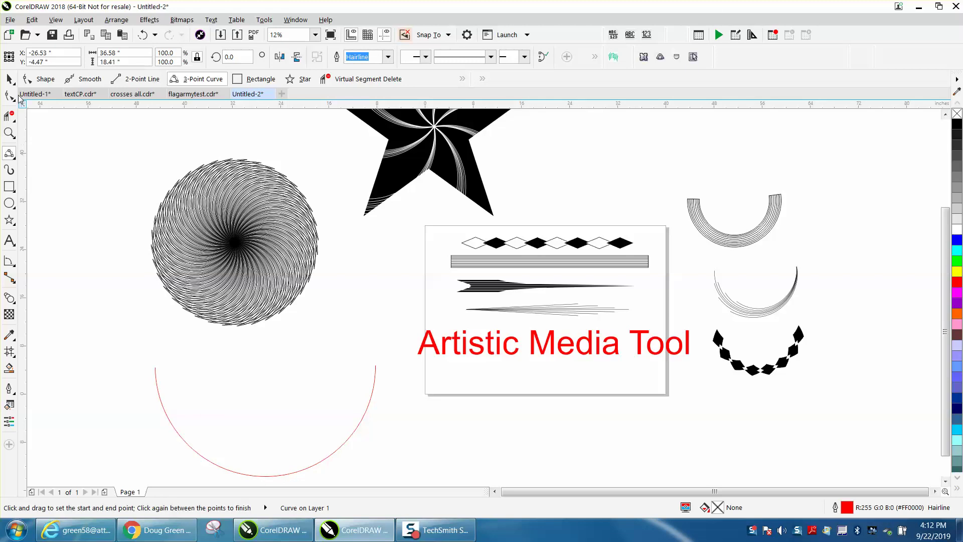
pyautogui.click(7, 79)
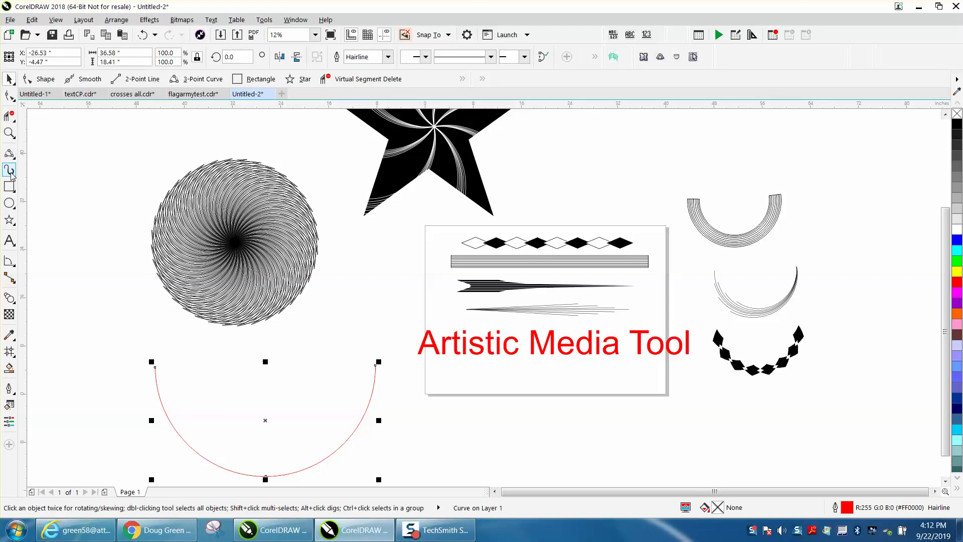
pyautogui.click(10, 171)
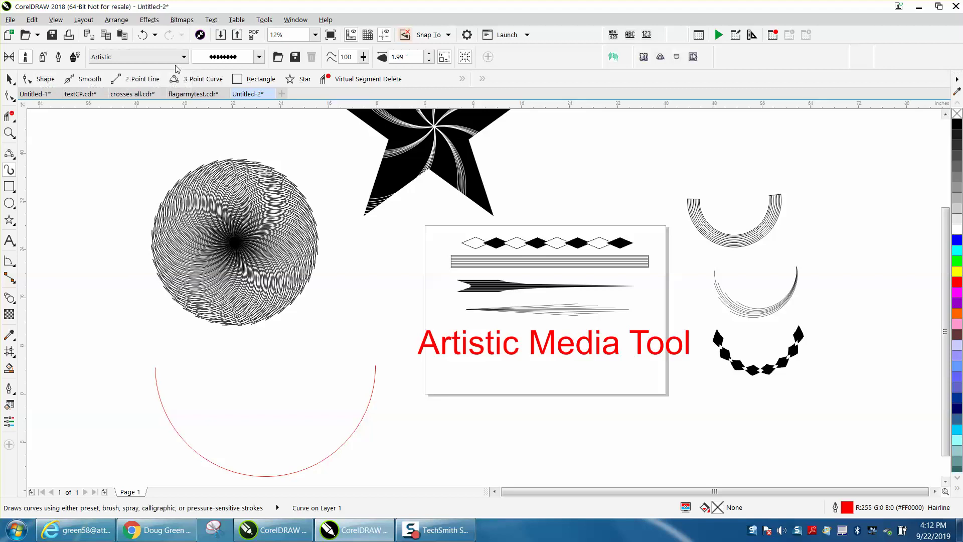
# Try the tick-mark and tapered strokes on the arc, settling on the lens-shaped multi-line brushstroke
pyautogui.click(258, 58)
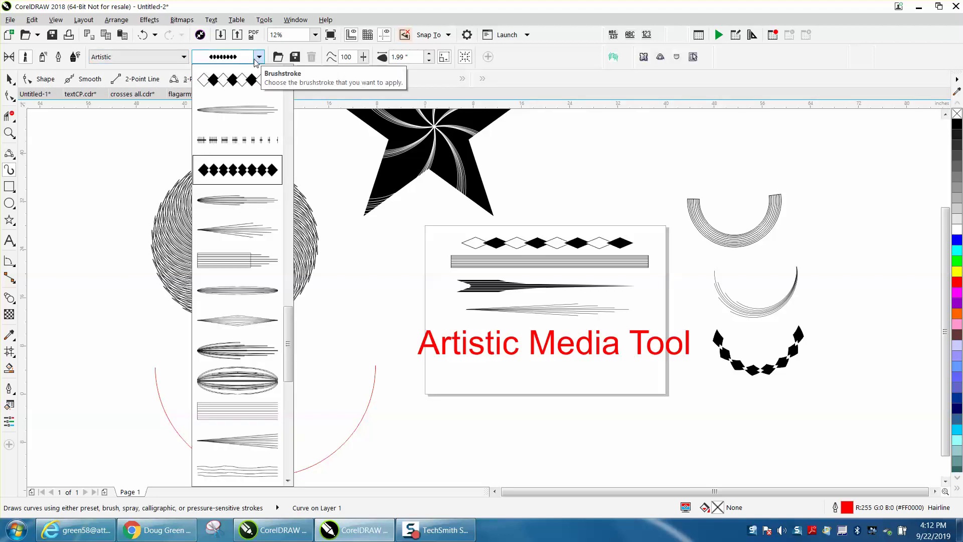
pyautogui.click(249, 141)
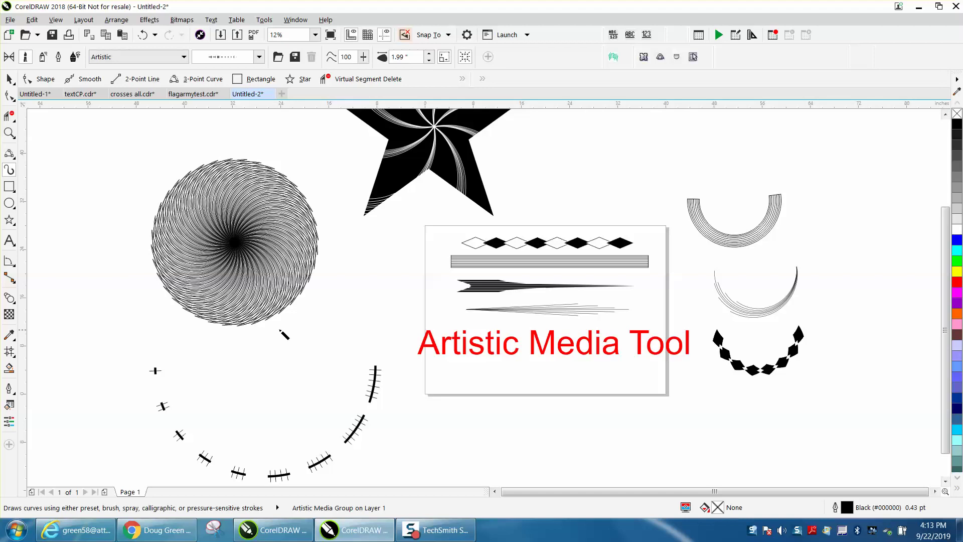
pyautogui.click(259, 57)
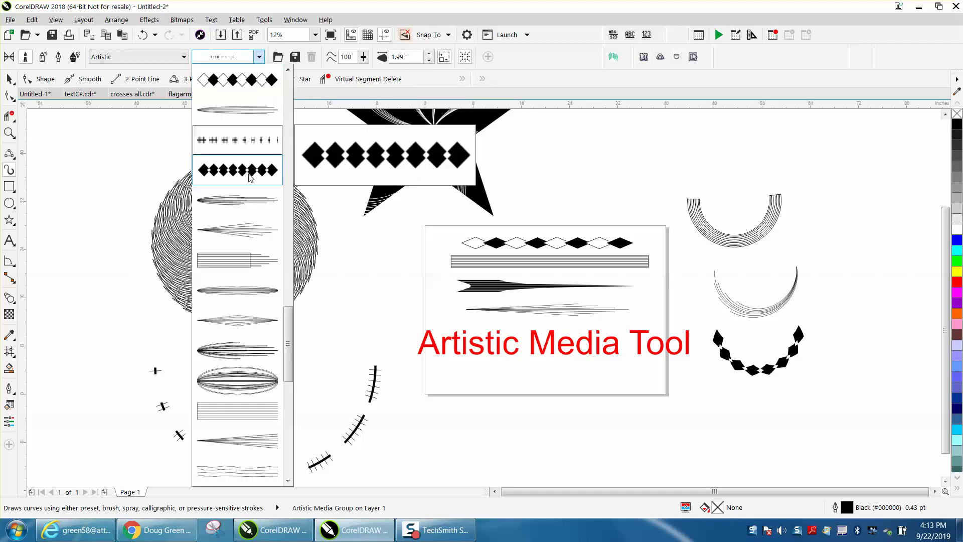
pyautogui.click(243, 202)
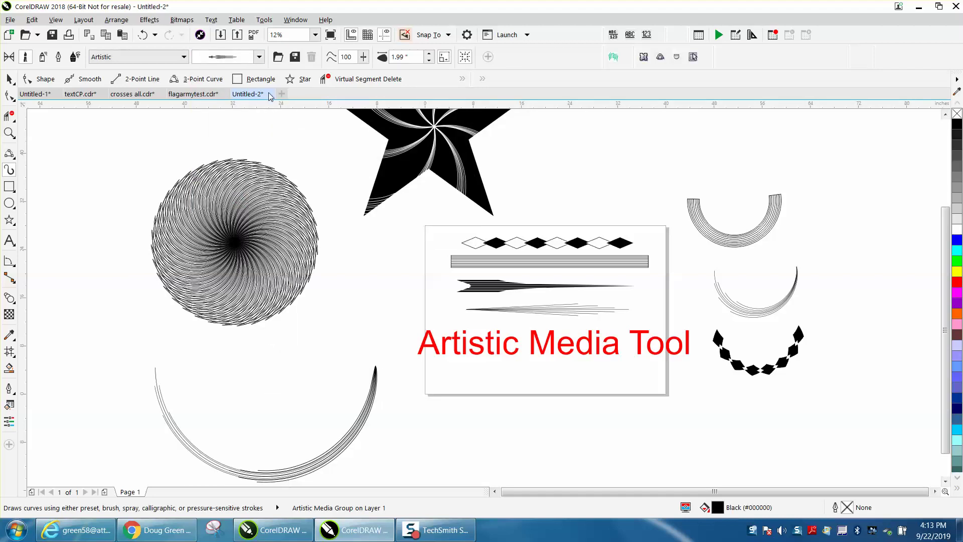
pyautogui.click(259, 57)
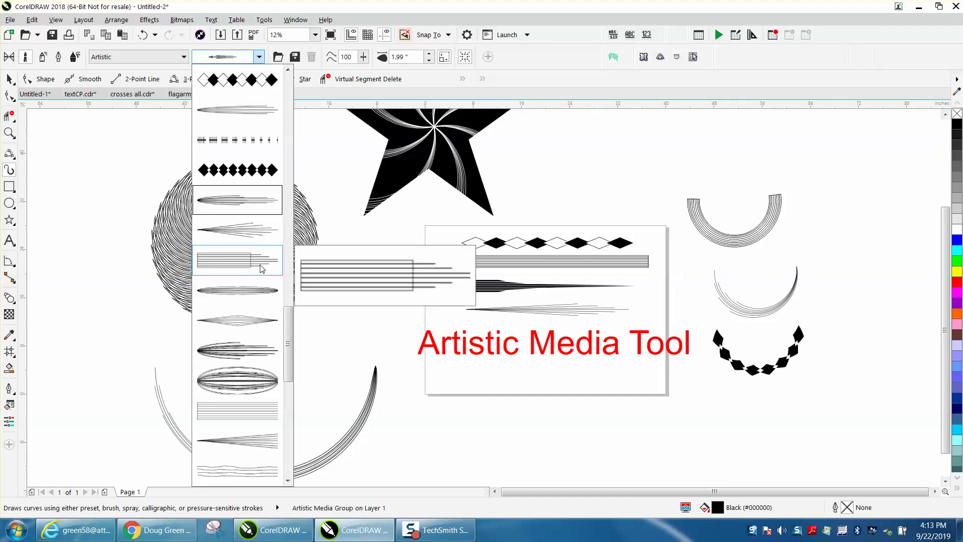
pyautogui.click(242, 317)
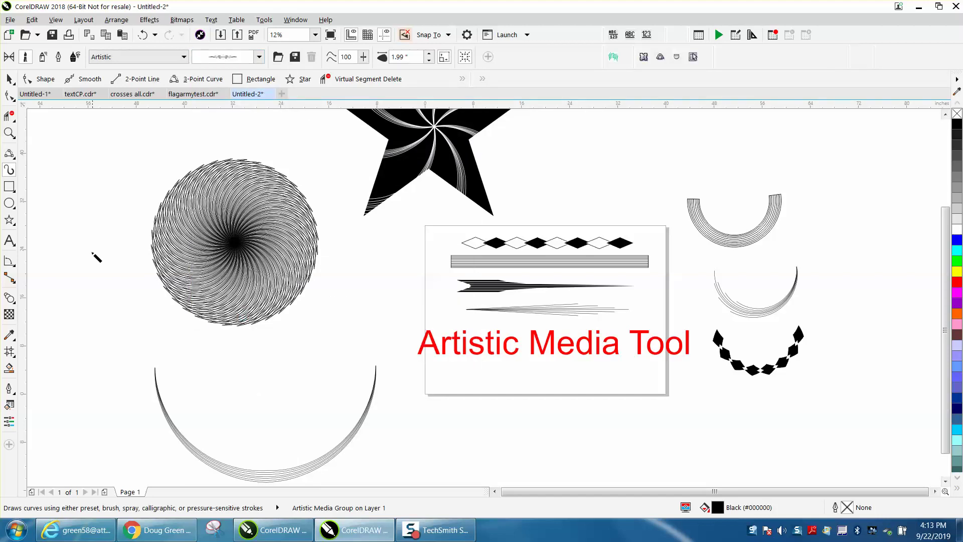
pyautogui.click(9, 132)
pyautogui.moveTo(147, 370); pyautogui.dragTo(424, 473)
pyautogui.rightClick(368, 399)
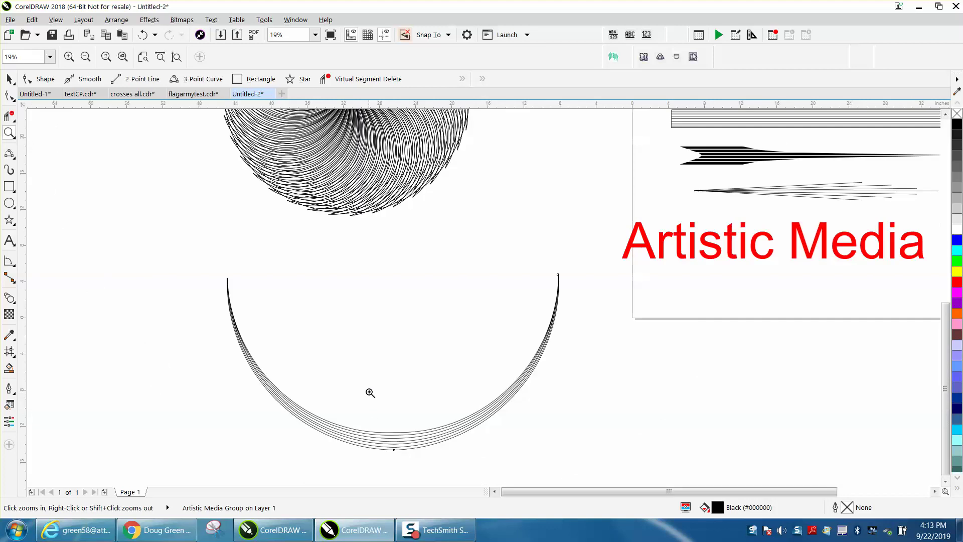
pyautogui.rightClick(182, 193)
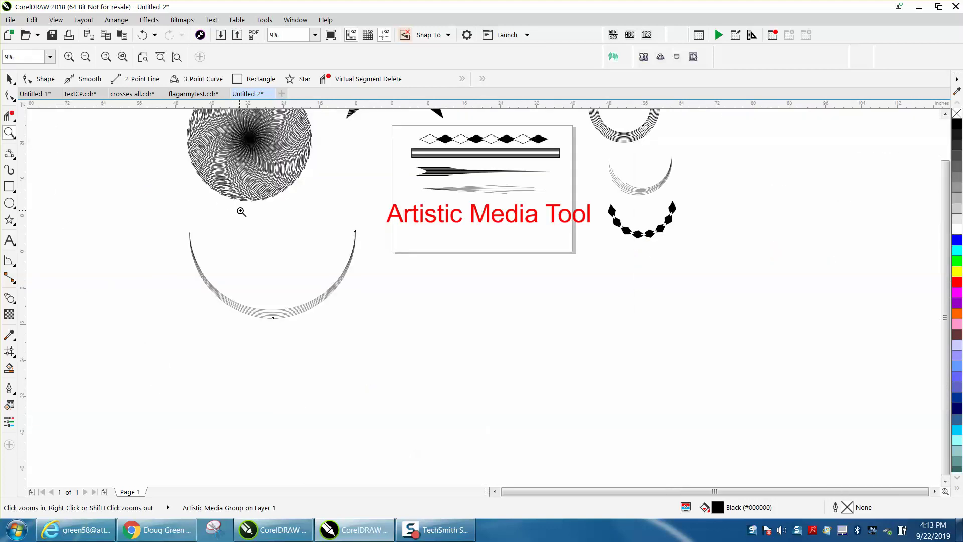
pyautogui.moveTo(228, 154); pyautogui.dragTo(284, 197)
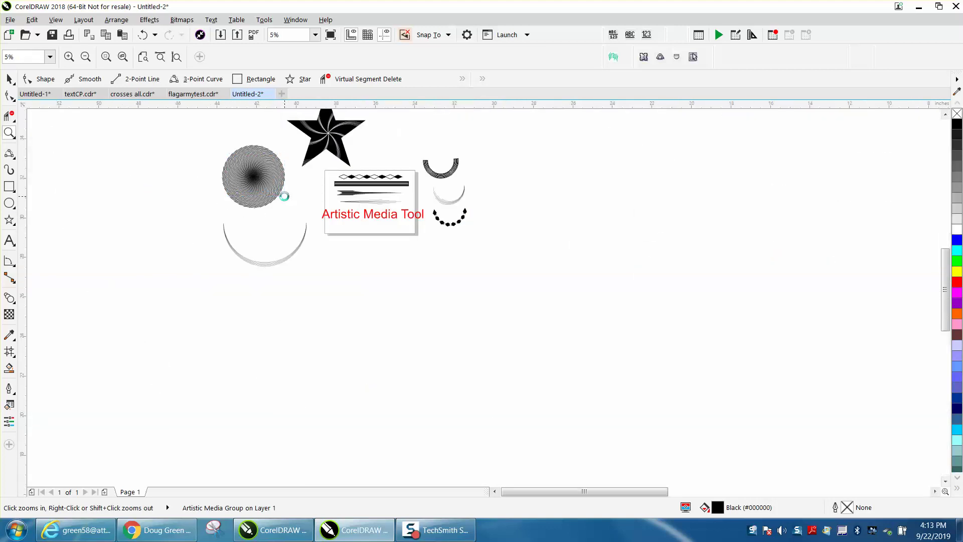
pyautogui.rightClick(411, 271)
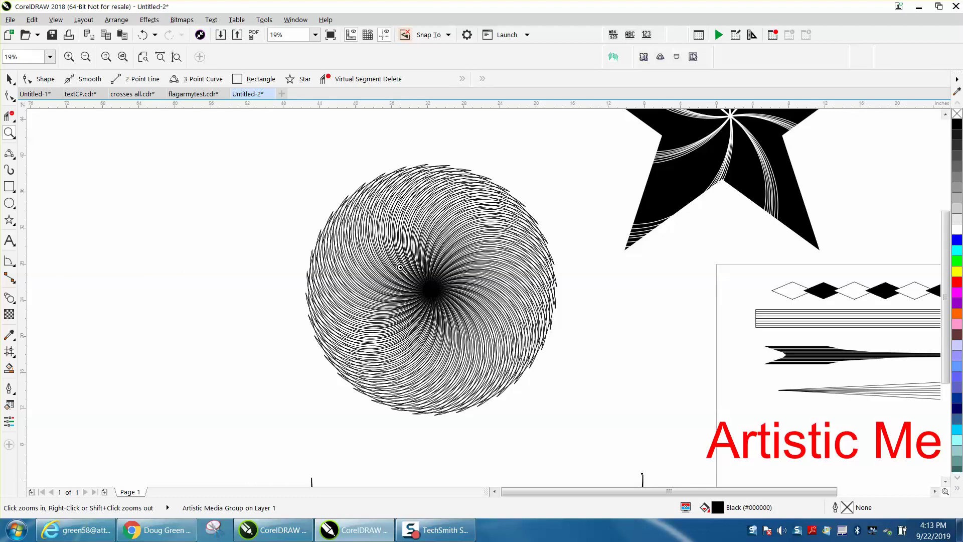
pyautogui.rightClick(403, 269)
pyautogui.moveTo(495, 133); pyautogui.dragTo(657, 252)
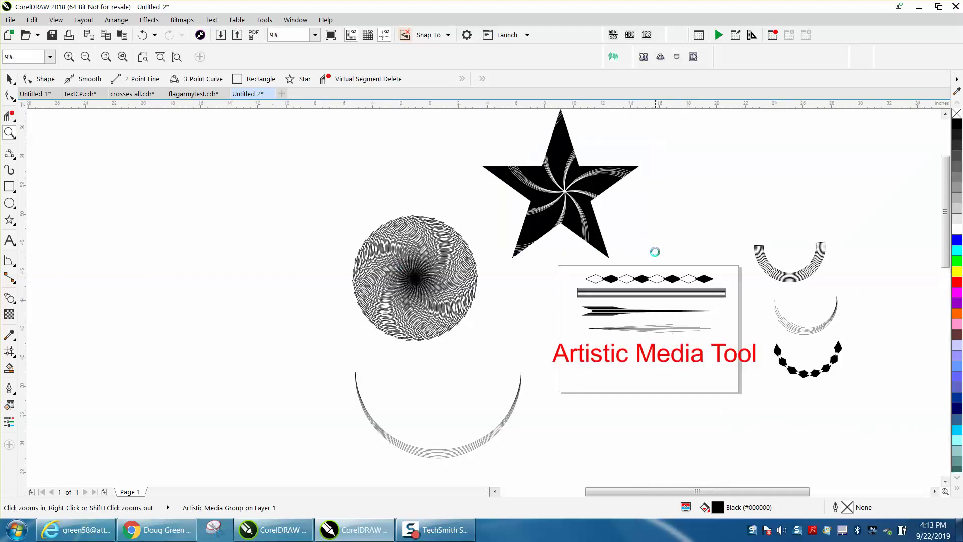
pyautogui.rightClick(655, 253)
pyautogui.rightClick(661, 337)
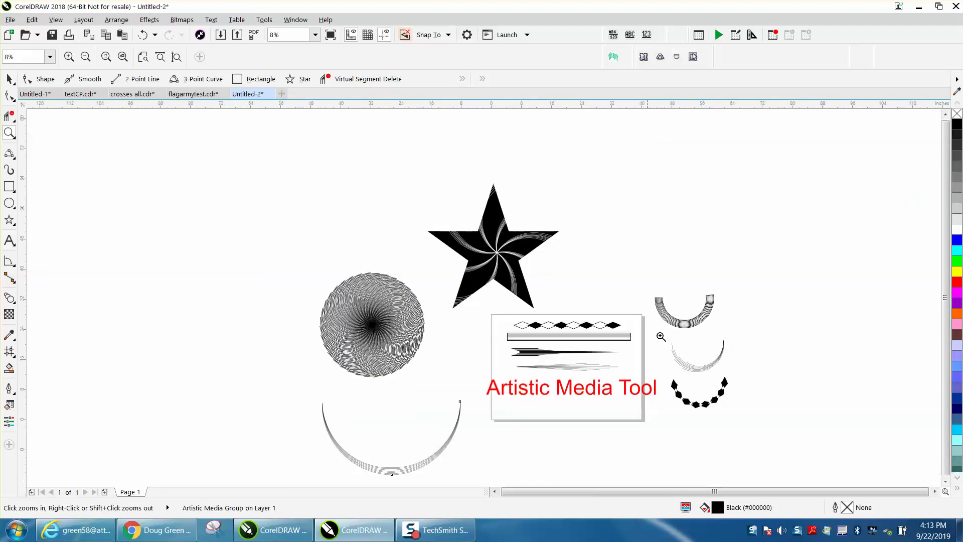
pyautogui.press('space')
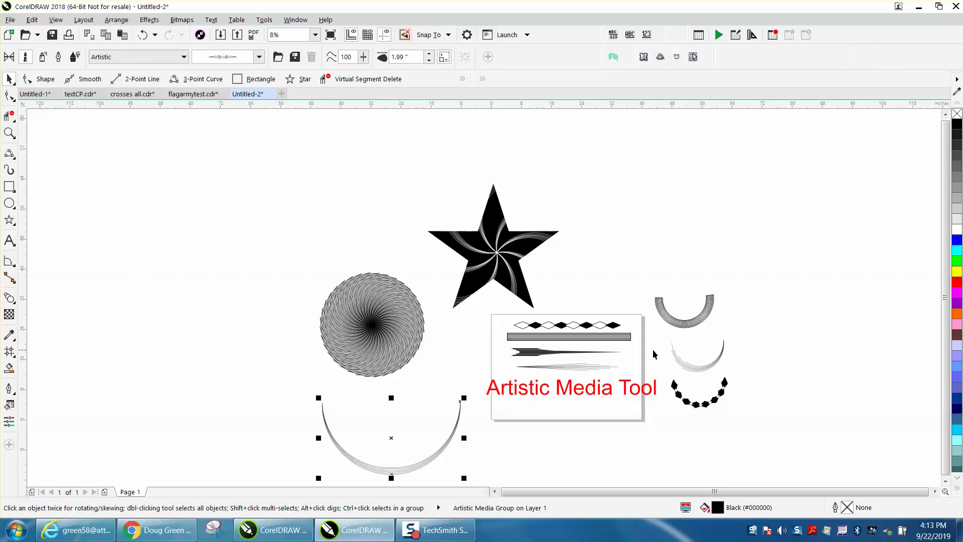
# Move the small arc up-left and rotate the multi-line arc 45° about its top-right end
pyautogui.moveTo(711, 369); pyautogui.dragTo(275, 256)
pyautogui.click(9, 132)
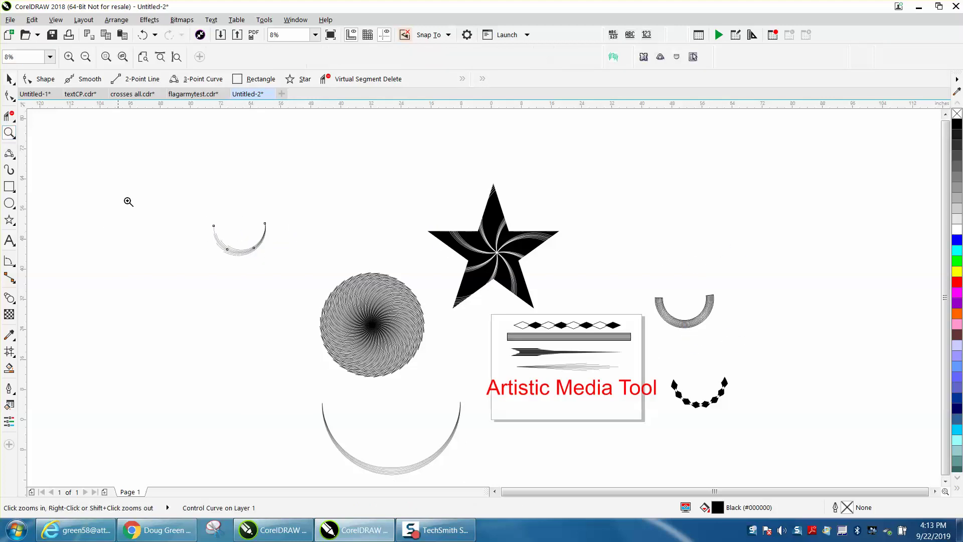
pyautogui.scroll(3, 200, 231)
pyautogui.click(9, 79)
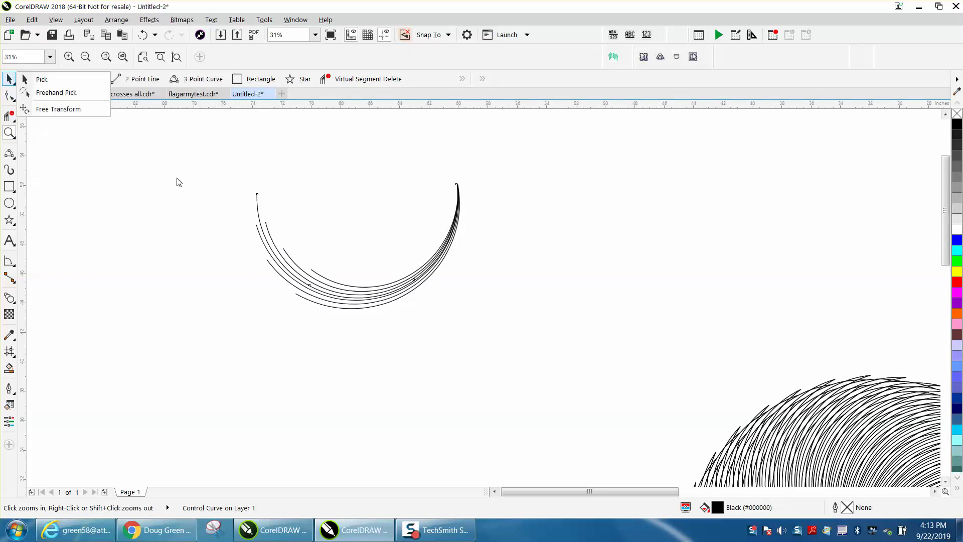
pyautogui.click(42, 79)
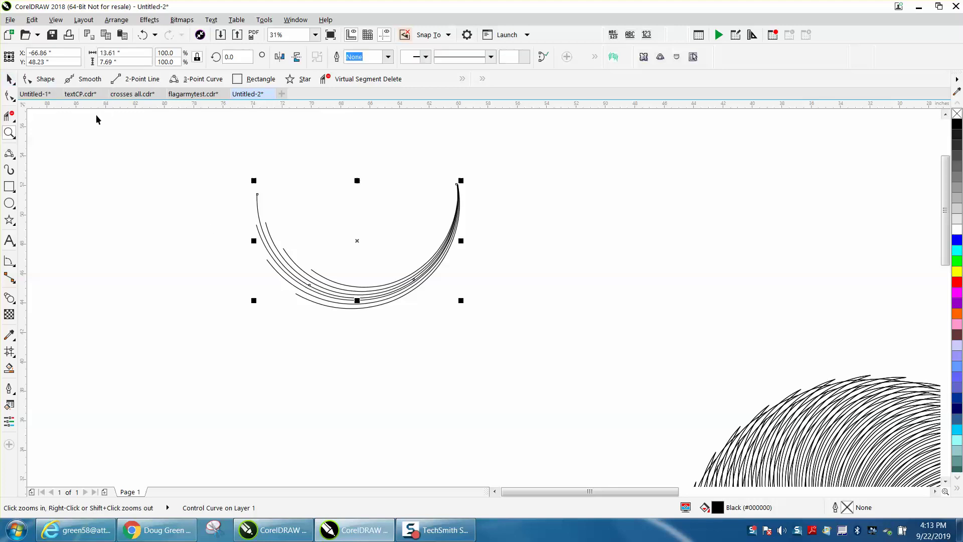
pyautogui.click(290, 235)
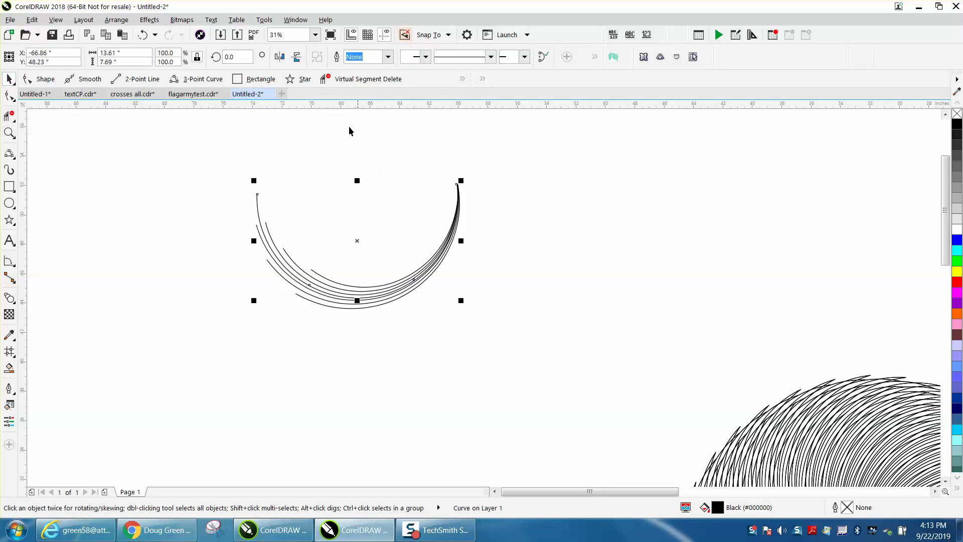
pyautogui.click(367, 229)
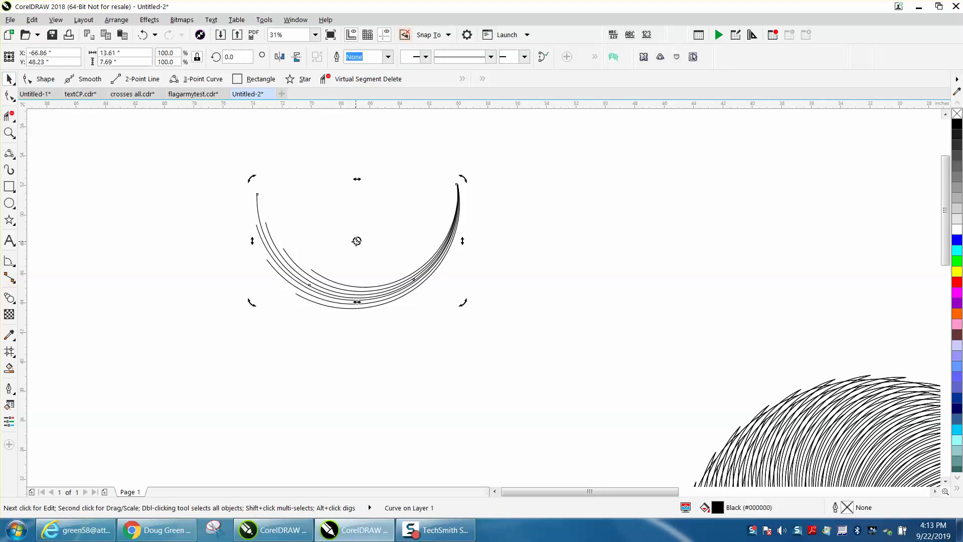
pyautogui.moveTo(357, 240); pyautogui.dragTo(458, 184)
pyautogui.write('45')
pyautogui.press('Return')
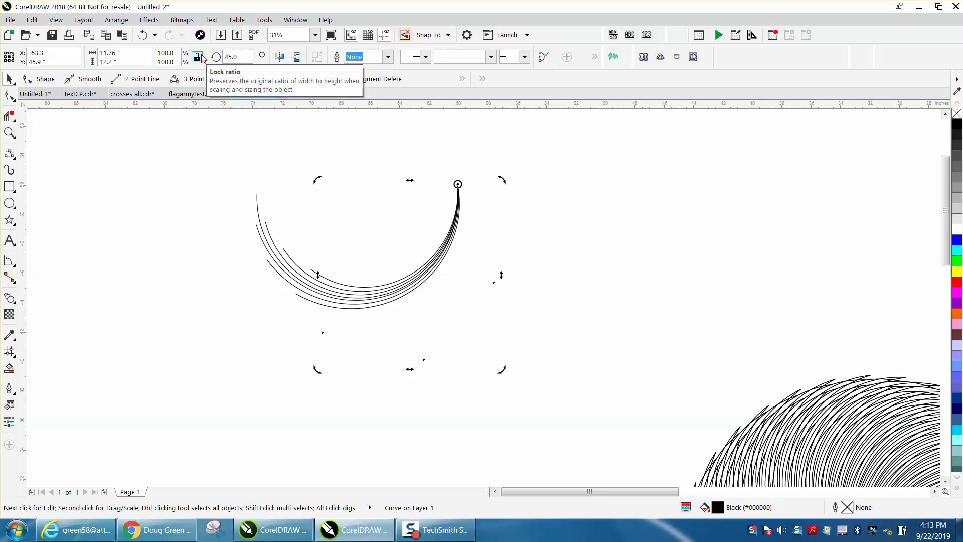
pyautogui.press('Escape')
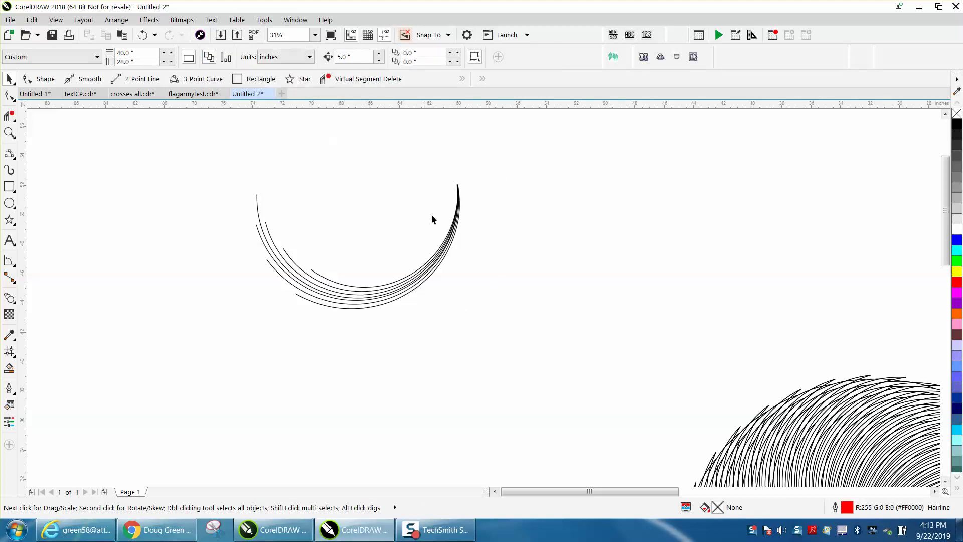
# Ungroup the artistic media arc group
pyautogui.click(443, 253)
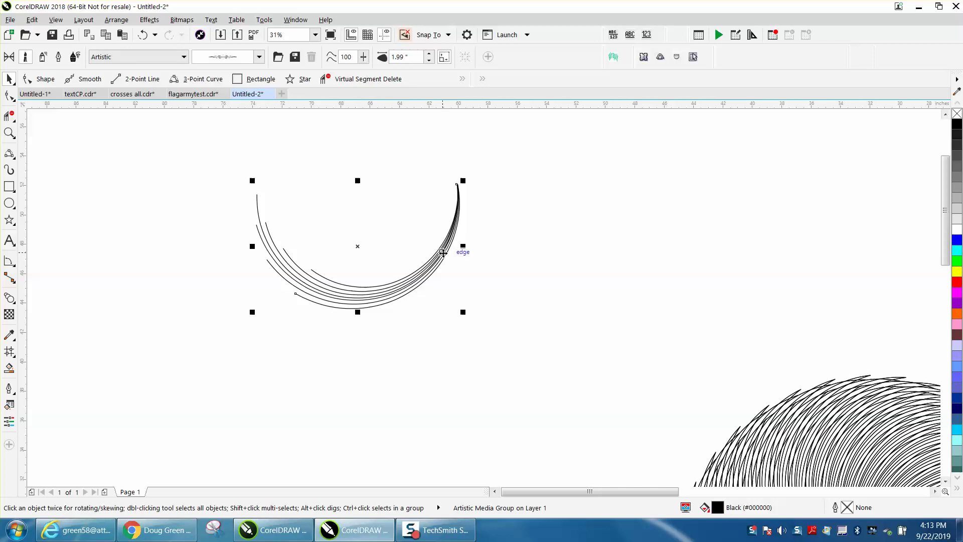
pyautogui.moveTo(219, 165); pyautogui.dragTo(474, 319)
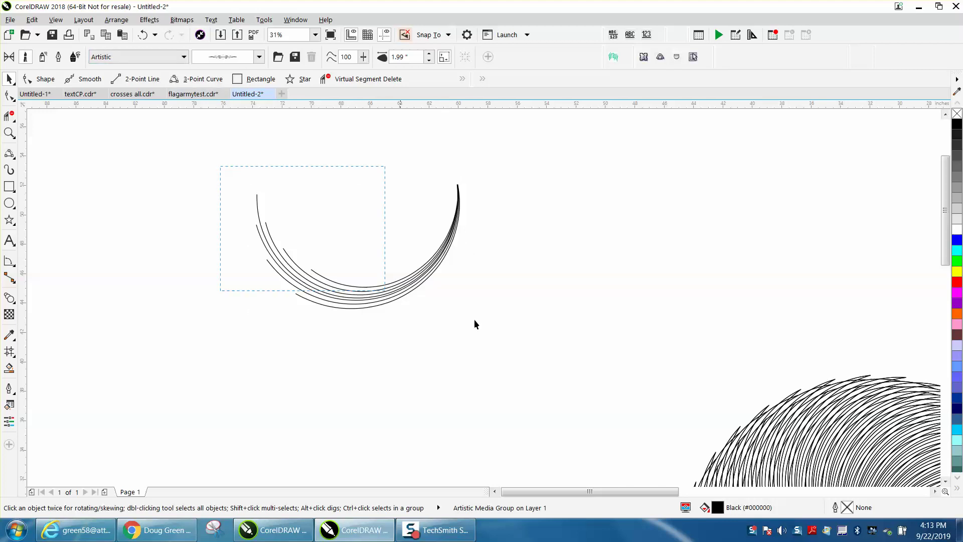
pyautogui.click(116, 20)
pyautogui.click(120, 253)
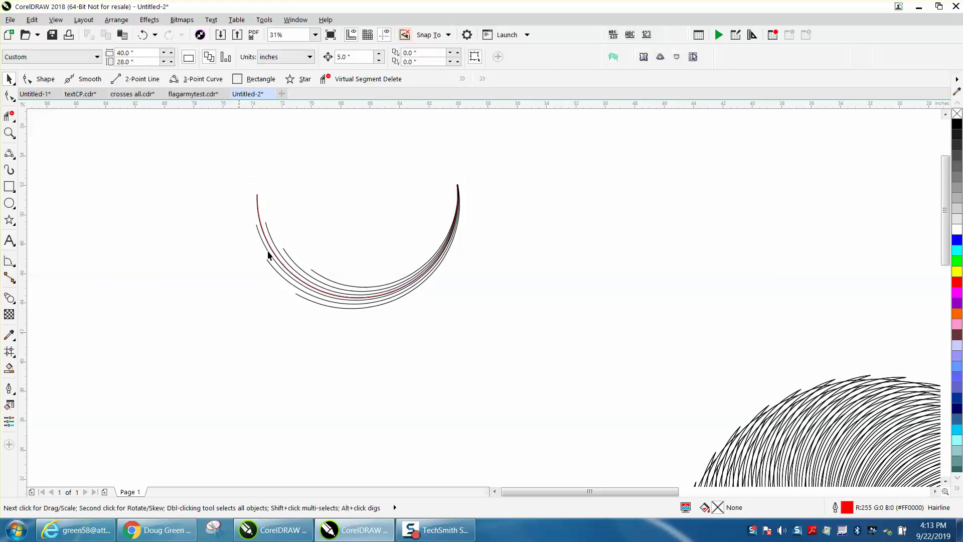
# Pull the red guide curve away to remove it, and select the separated arcs
pyautogui.moveTo(266, 237); pyautogui.dragTo(142, 294)
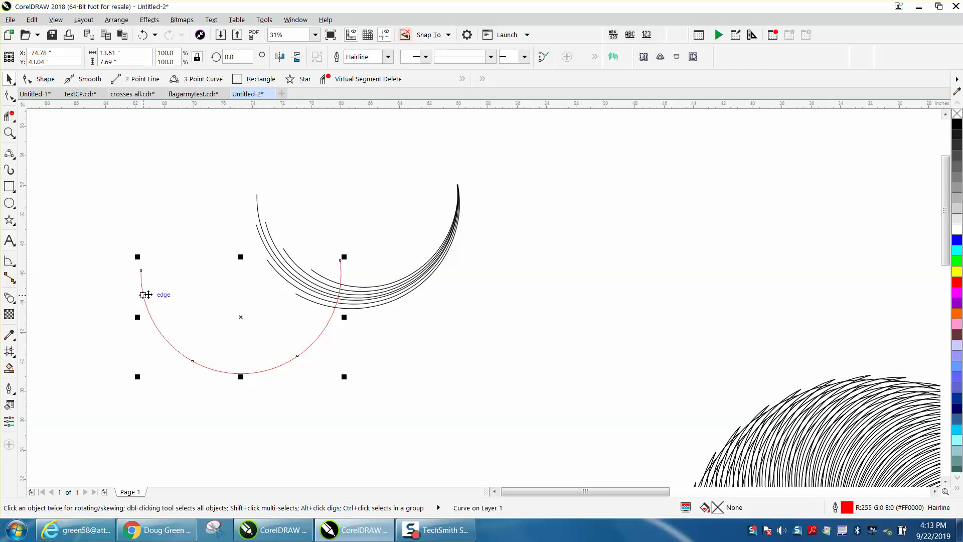
pyautogui.press('Escape')
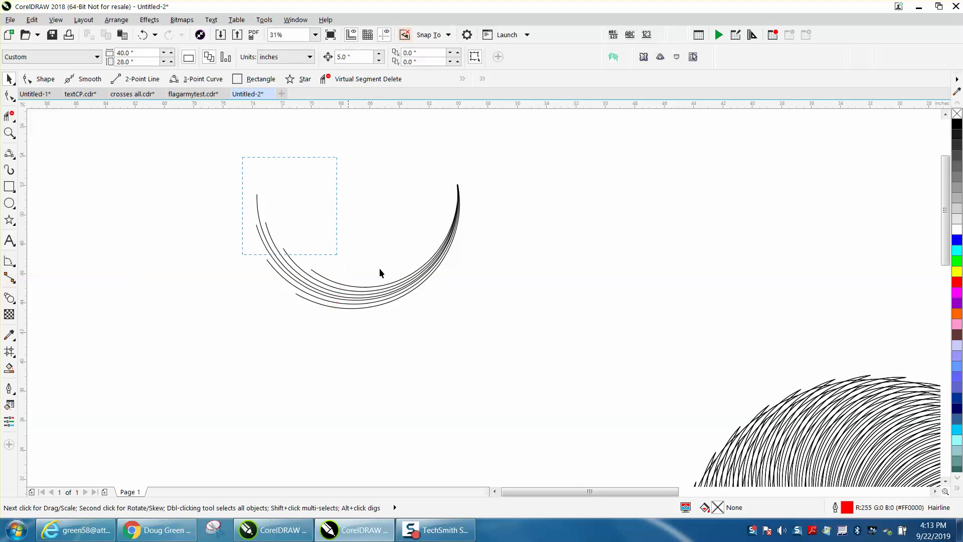
pyautogui.moveTo(380, 273); pyautogui.dragTo(531, 321)
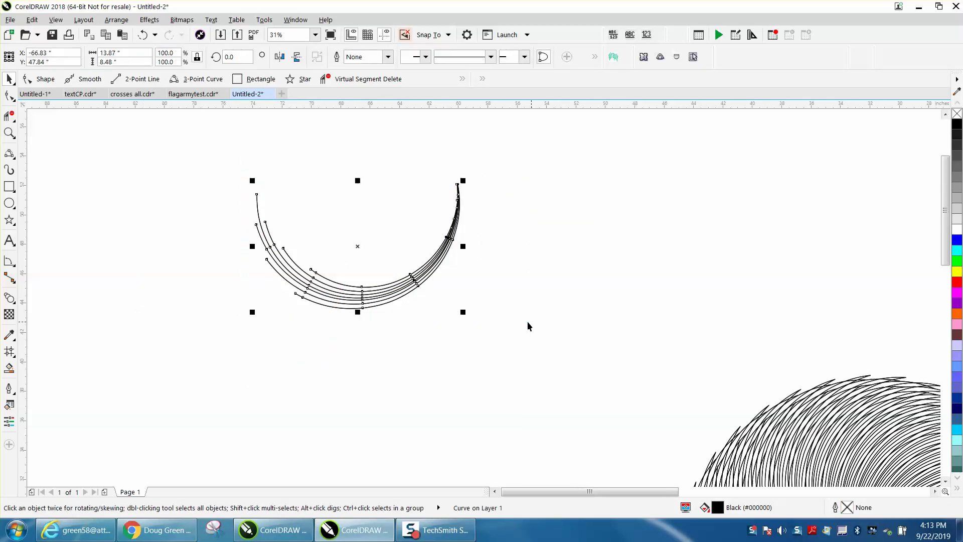
# Make copies of the arcs rotated in 45° steps around their top end point
pyautogui.click(360, 305)
pyautogui.moveTo(358, 247); pyautogui.dragTo(458, 184)
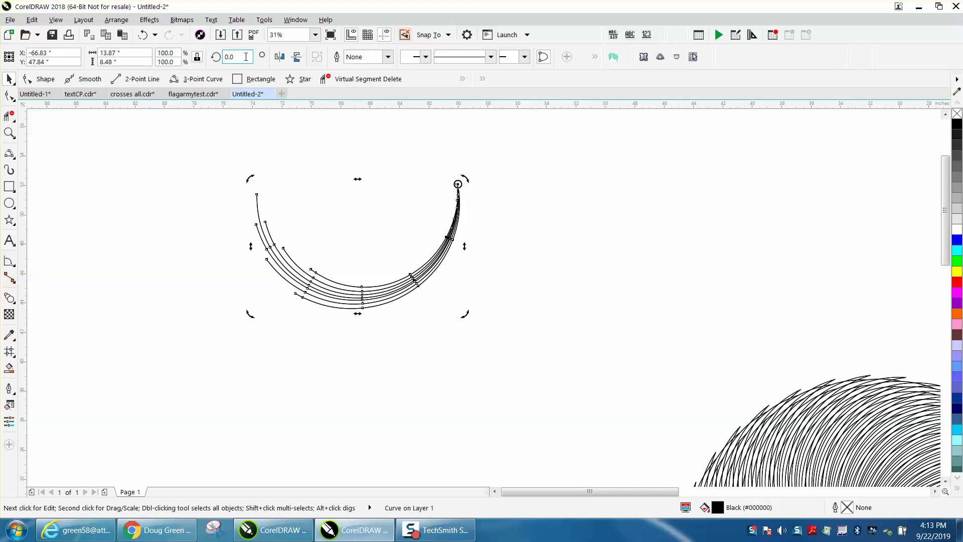
pyautogui.write('45')
pyautogui.press('Return')
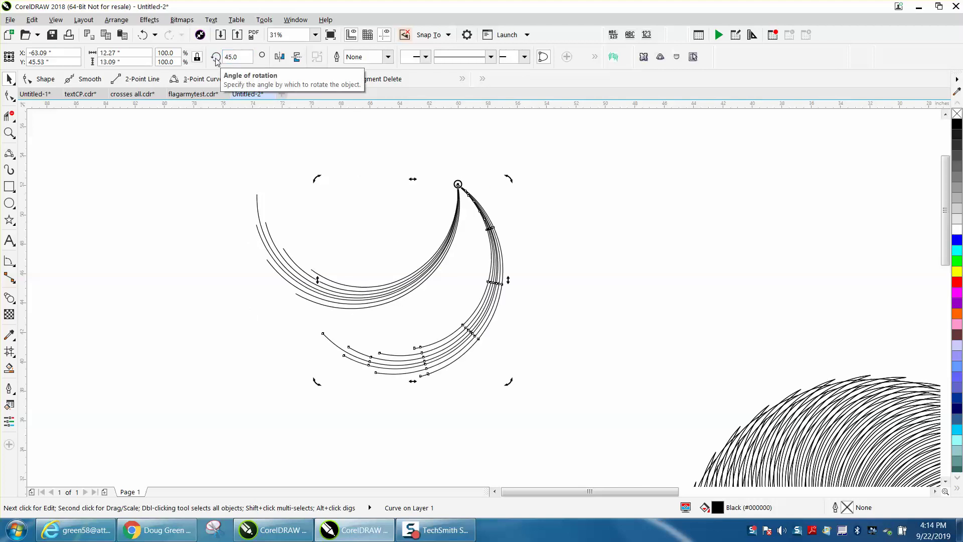
pyautogui.hotkey('ctrl', 'r')
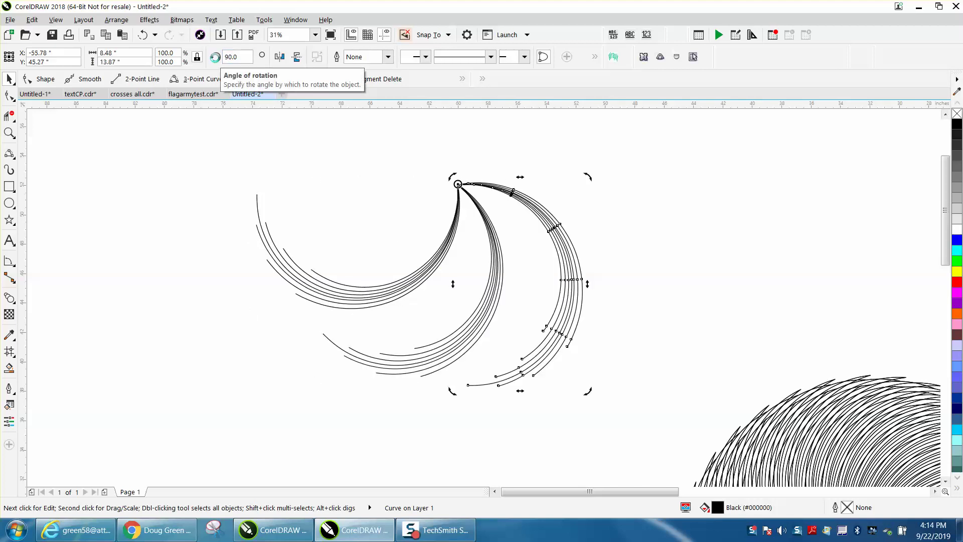
pyautogui.hotkey('ctrl', 'r')
pyautogui.hotkey('ctrl', 'r')
pyautogui.hotkey('ctrl', 'r')
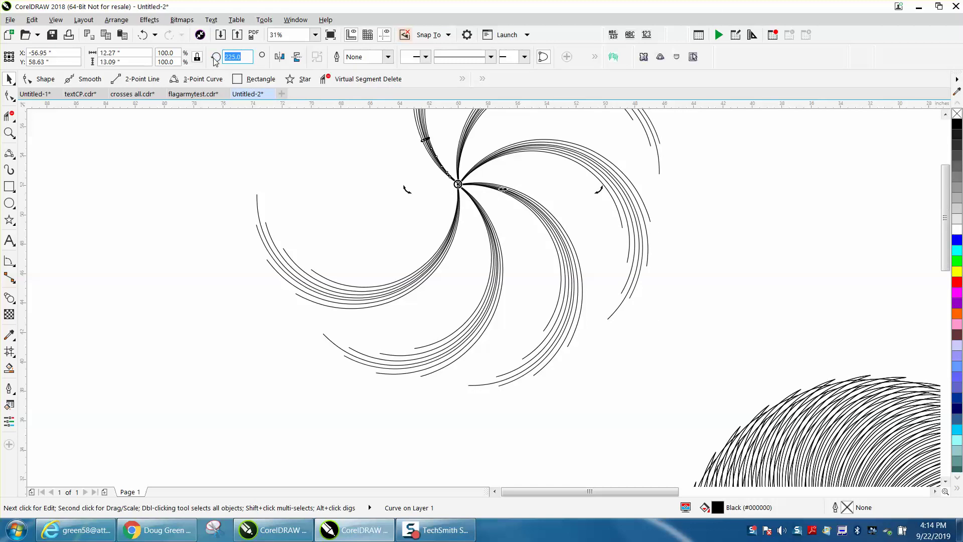
# Rotate one set of arcs to 270° to fill the gap in the pinwheel
pyautogui.click(409, 196)
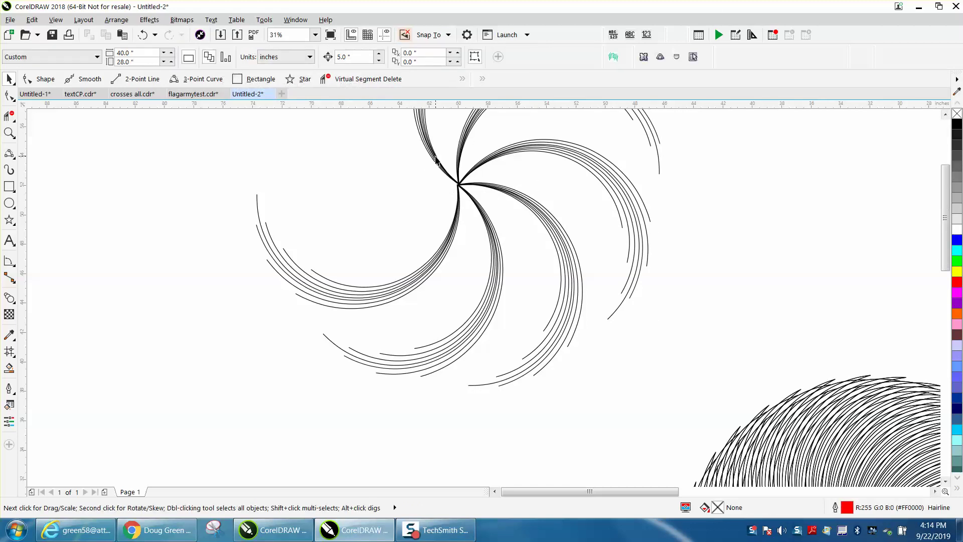
pyautogui.click(435, 159)
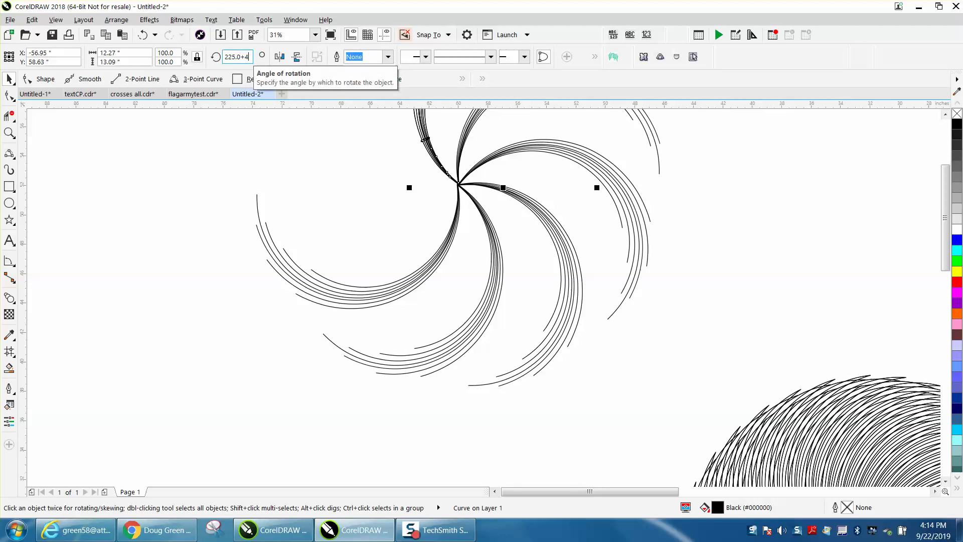
pyautogui.write('5')
pyautogui.press('Return')
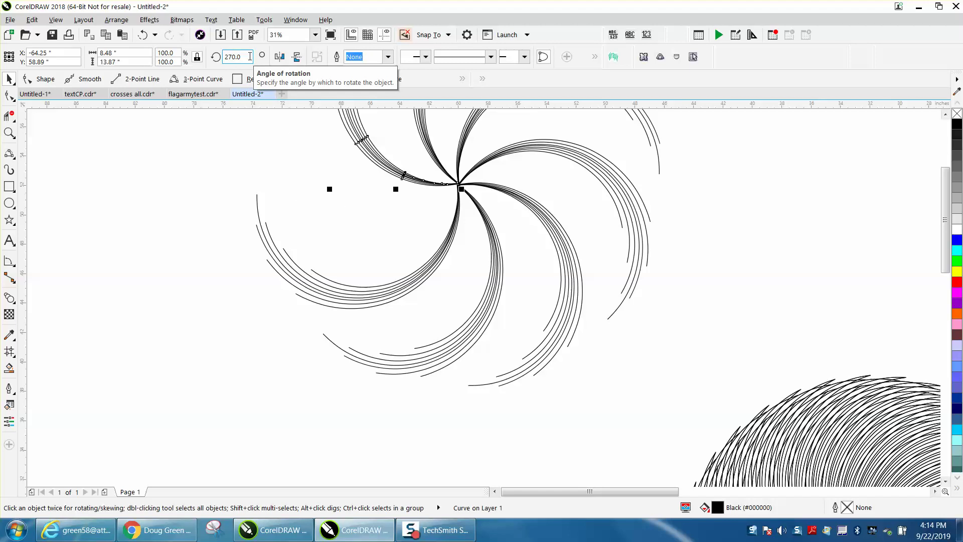
pyautogui.scroll(-5, 366, 236)
# Zoom in on the pinwheel swirl and select all of its arcs
pyautogui.click(288, 270)
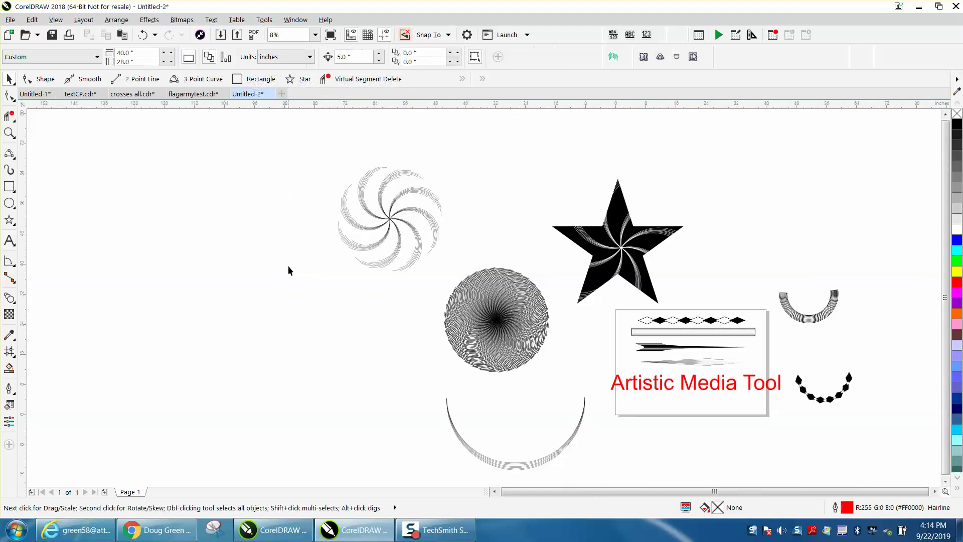
pyautogui.click(450, 254)
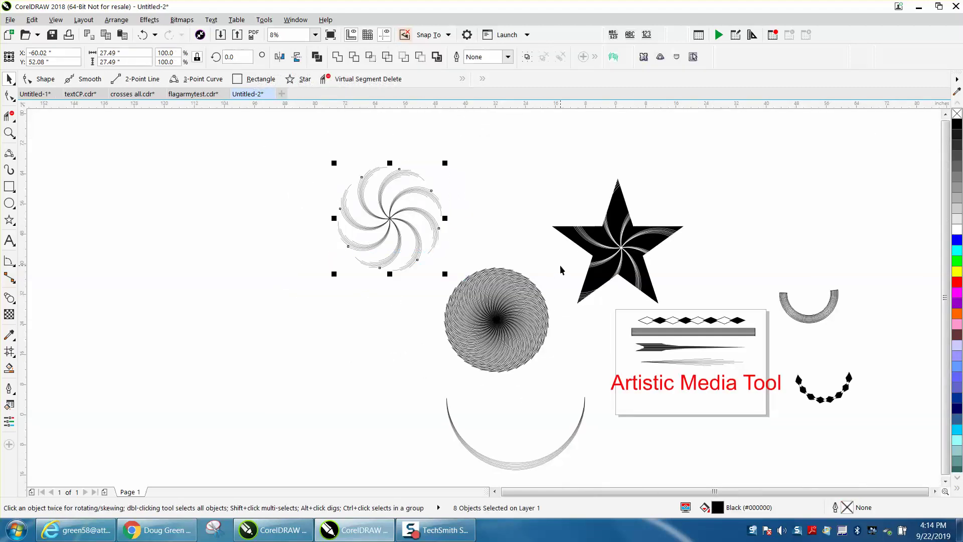
pyautogui.click(9, 133)
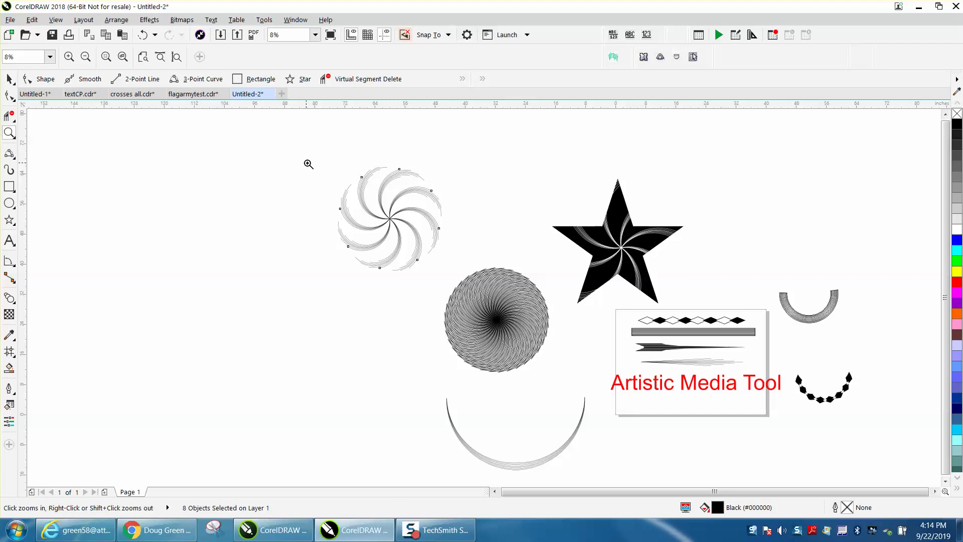
pyautogui.moveTo(307, 163); pyautogui.dragTo(502, 287)
pyautogui.click(9, 79)
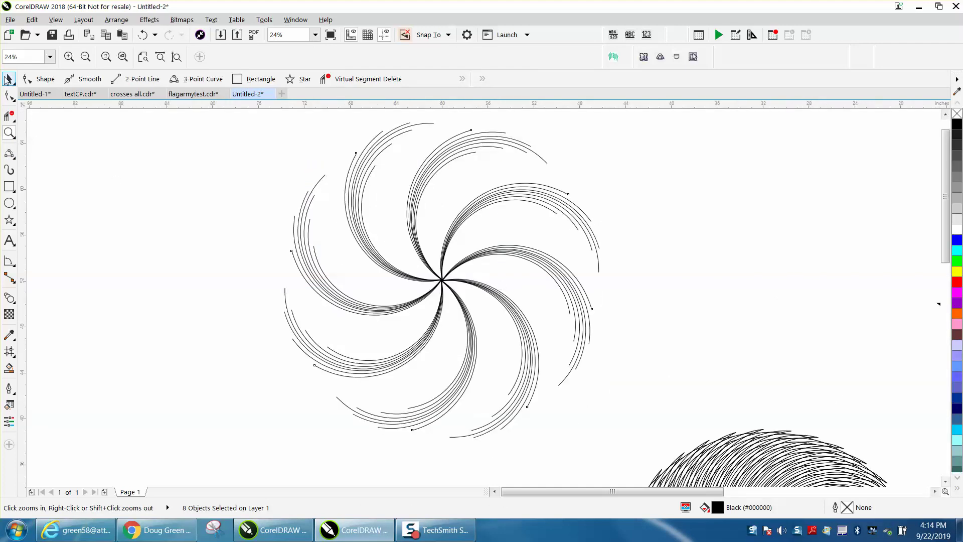
pyautogui.click(291, 169)
pyautogui.click(369, 170)
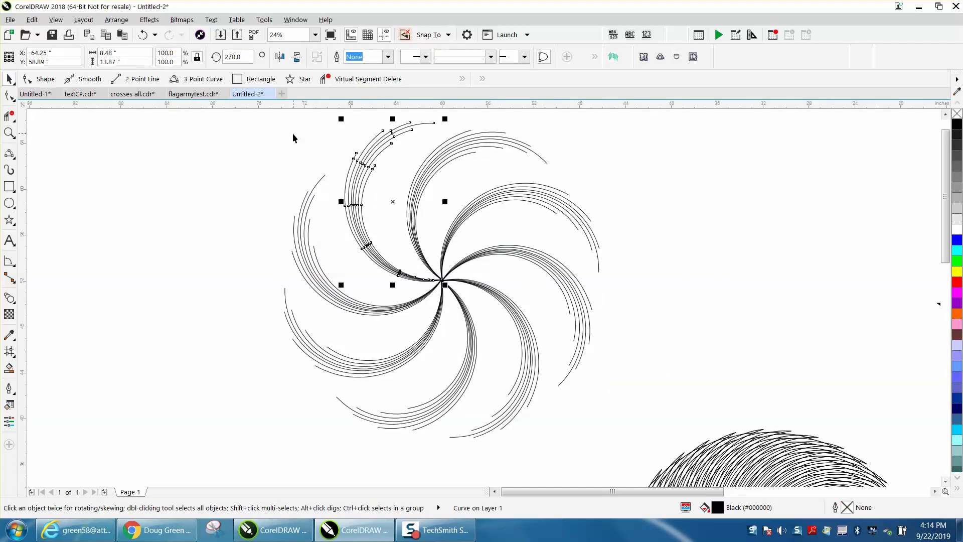
pyautogui.scroll(-1, 293, 136)
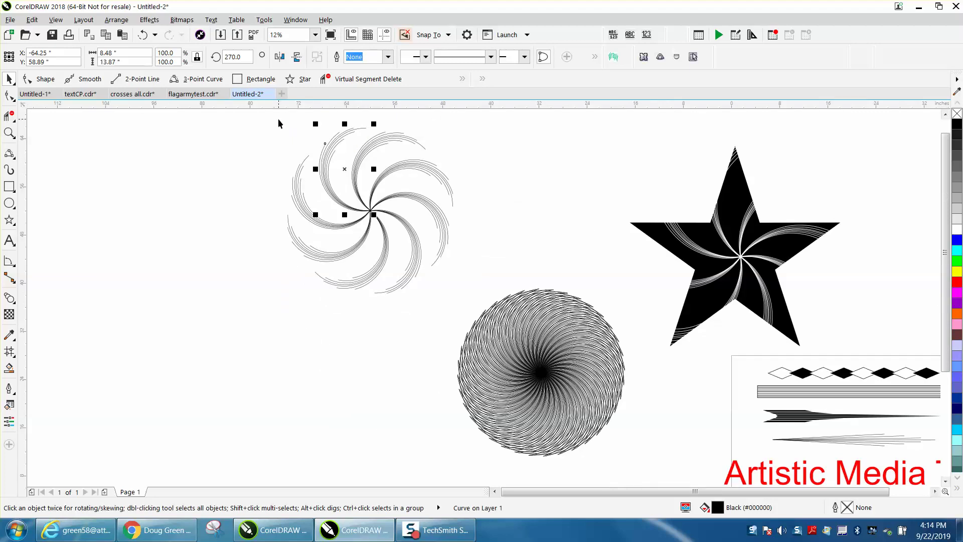
pyautogui.moveTo(279, 119); pyautogui.dragTo(484, 293)
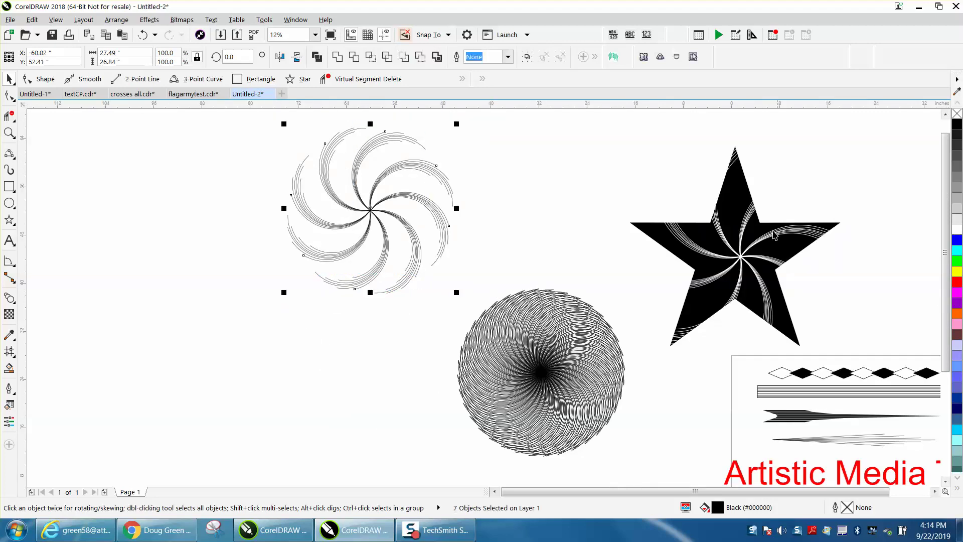
# Draw a five-point star, move it over the swirl, and select both
pyautogui.click(9, 219)
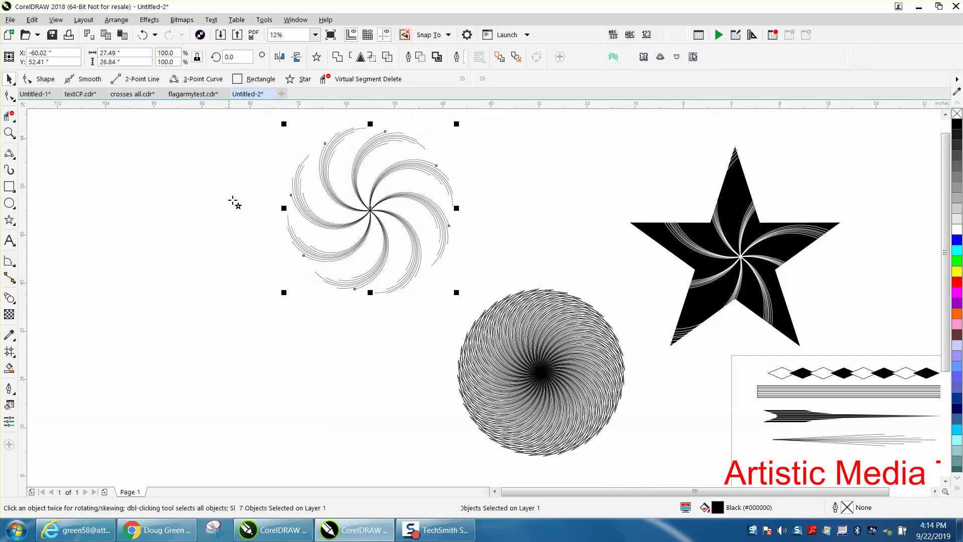
pyautogui.moveTo(244, 191); pyautogui.dragTo(115, 324)
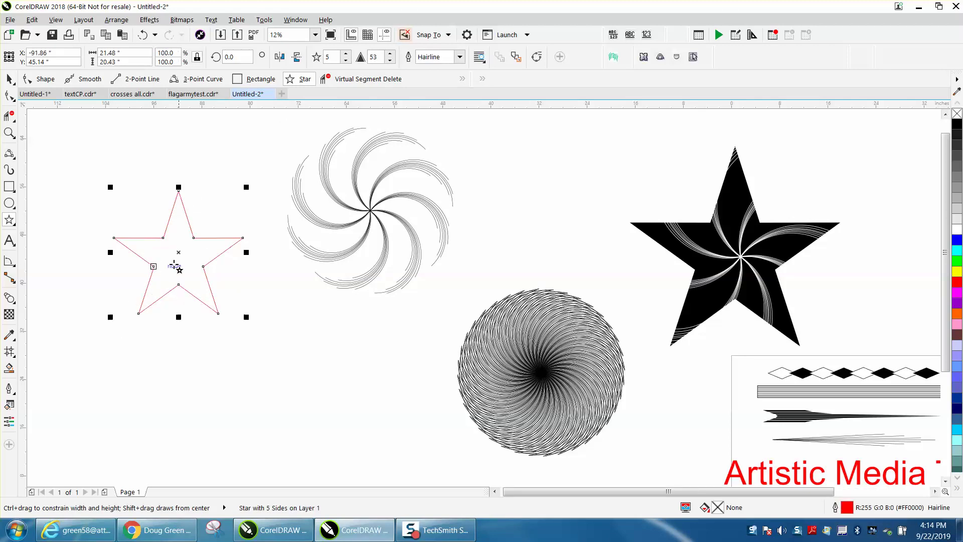
pyautogui.moveTo(180, 257); pyautogui.dragTo(375, 216)
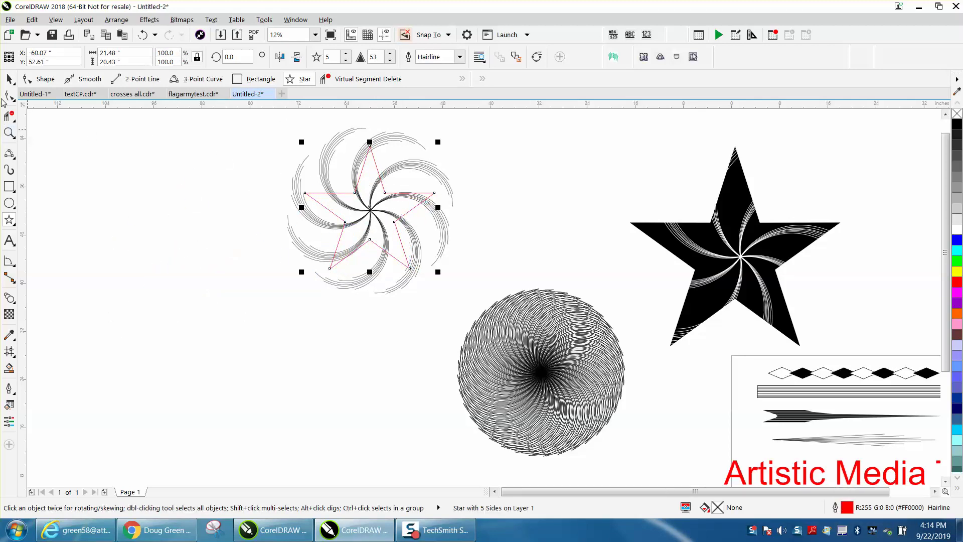
pyautogui.click(9, 78)
pyautogui.moveTo(246, 119); pyautogui.dragTo(550, 304)
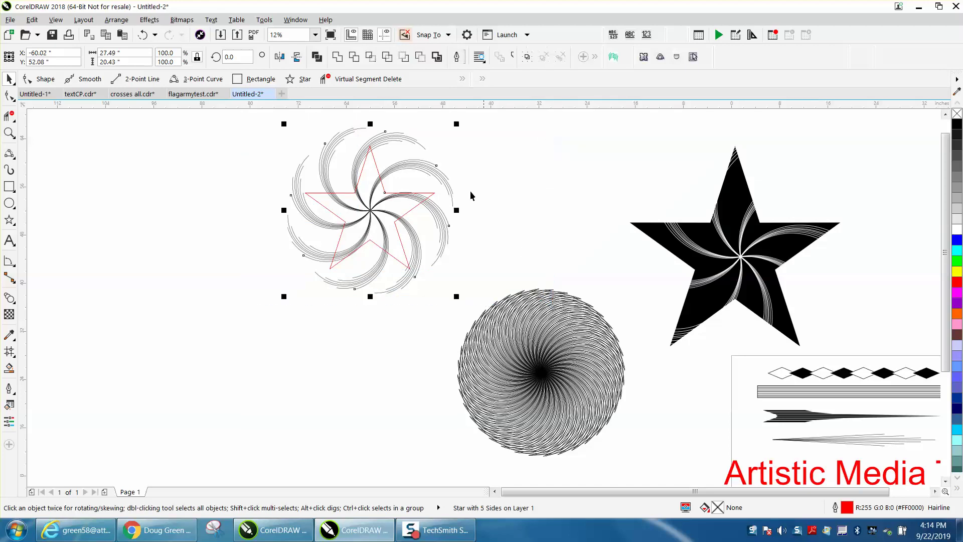
# Trim the swirl to the star shape and give it a black outline
pyautogui.click(404, 57)
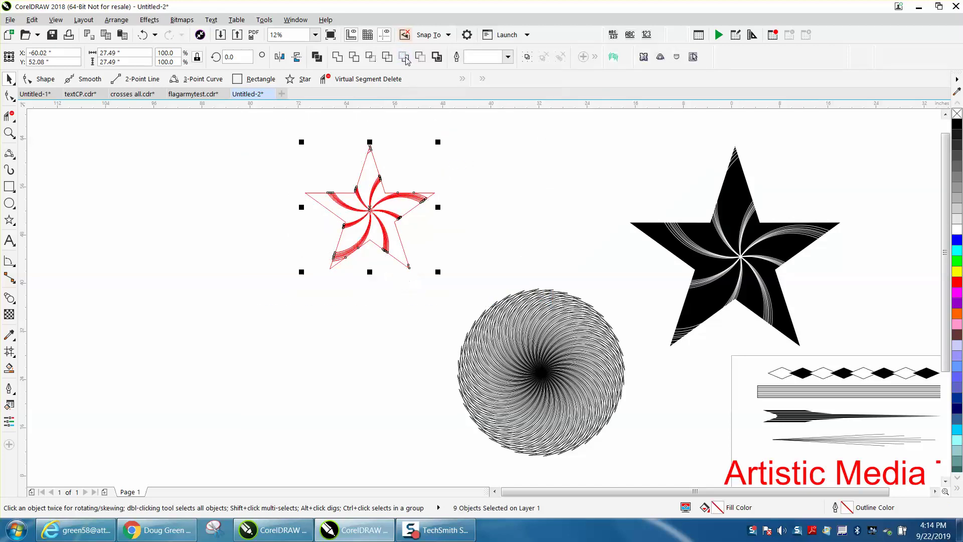
pyautogui.rightClick(957, 126)
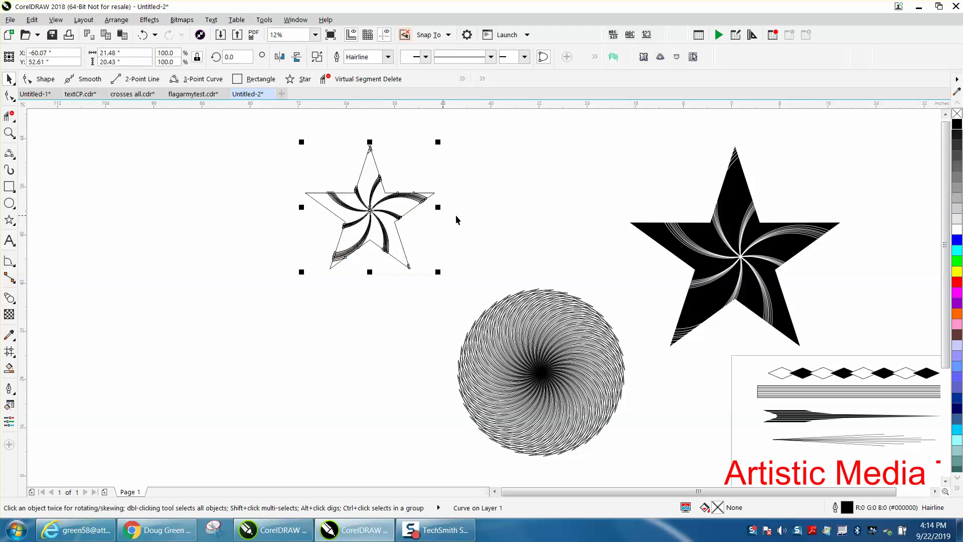
pyautogui.rightClick(957, 116)
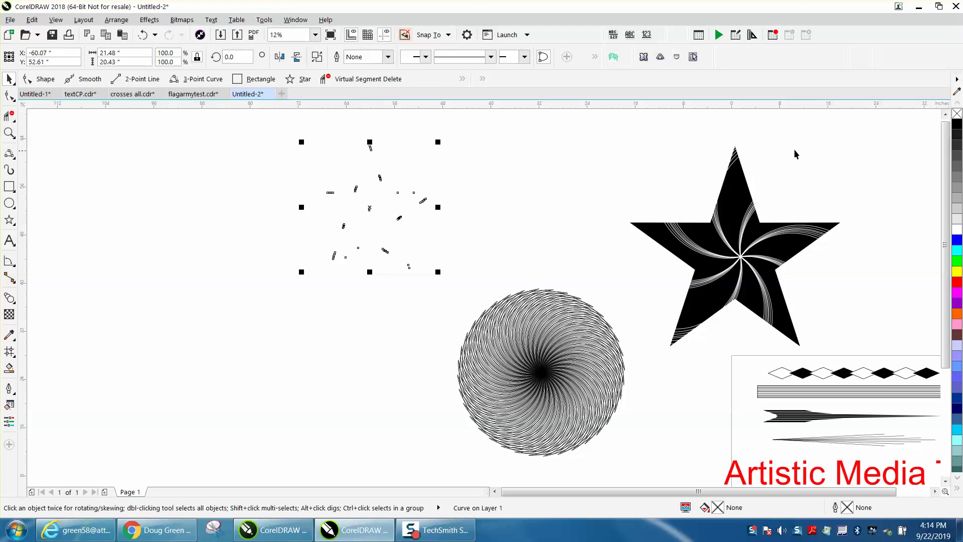
pyautogui.click(143, 35)
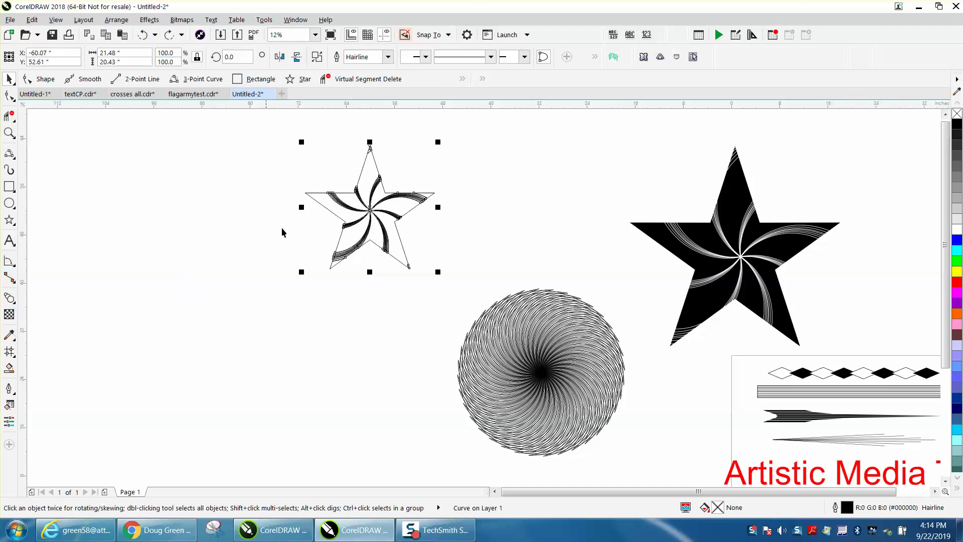
pyautogui.click(9, 133)
# Zoom in on the star and Smart Fill its left-arm and top-arm regions black
pyautogui.moveTo(282, 144); pyautogui.dragTo(517, 287)
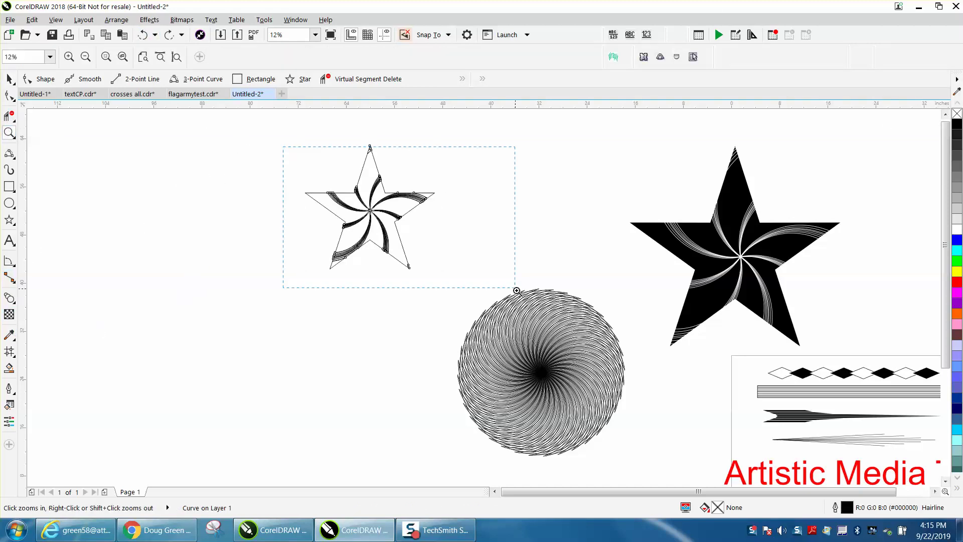
pyautogui.click(9, 79)
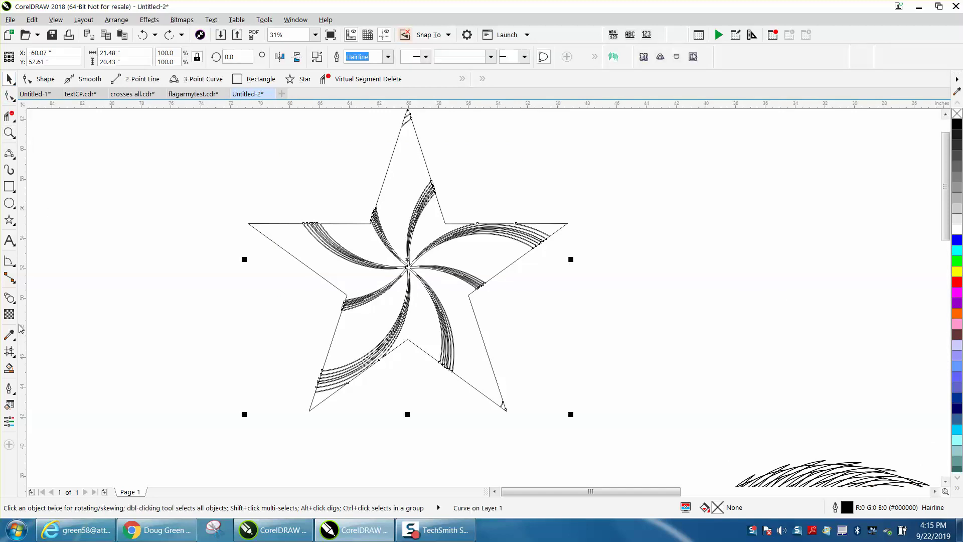
pyautogui.click(9, 368)
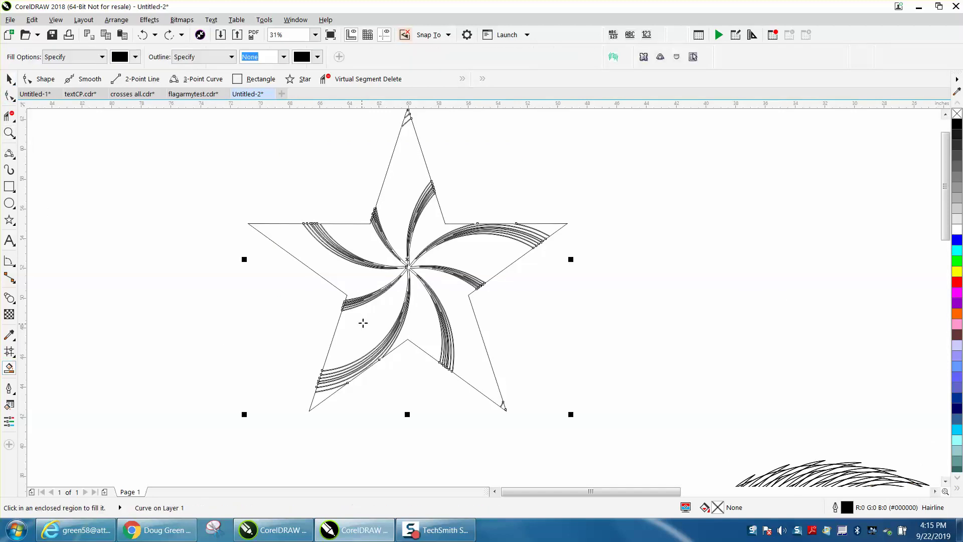
pyautogui.click(360, 284)
pyautogui.click(370, 253)
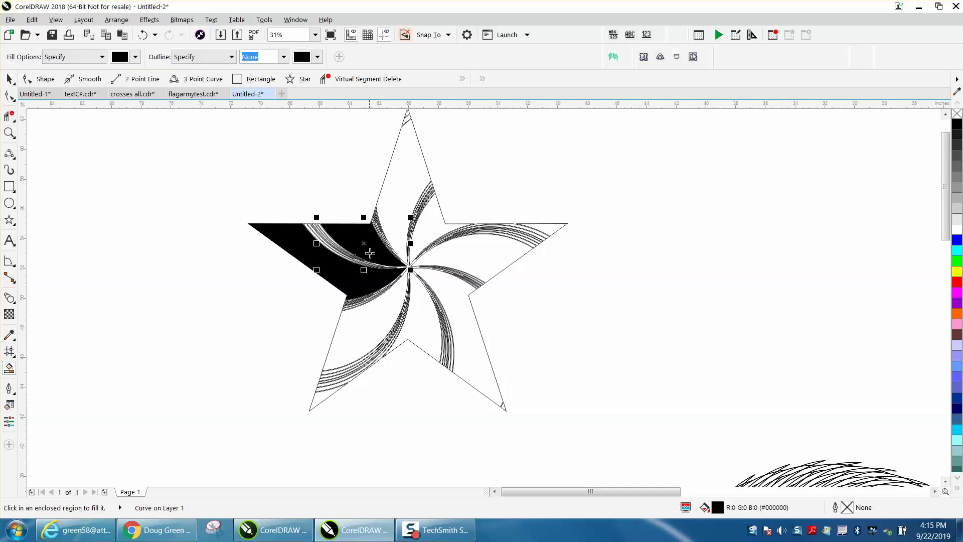
pyautogui.click(399, 213)
pyautogui.click(428, 220)
# Fill the right, lower and tip regions black, then draw a rectangle across the star
pyautogui.click(482, 259)
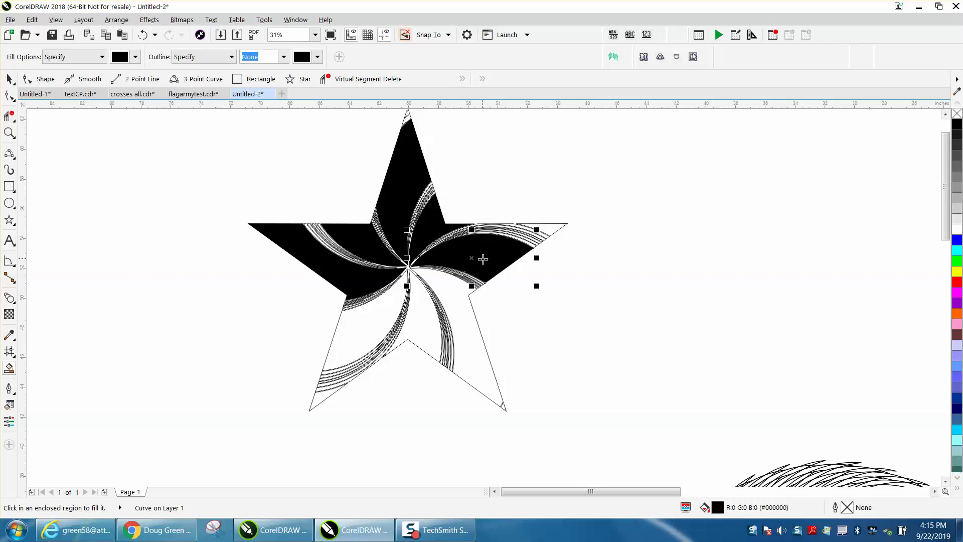
pyautogui.click(454, 296)
pyautogui.click(420, 332)
pyautogui.click(374, 318)
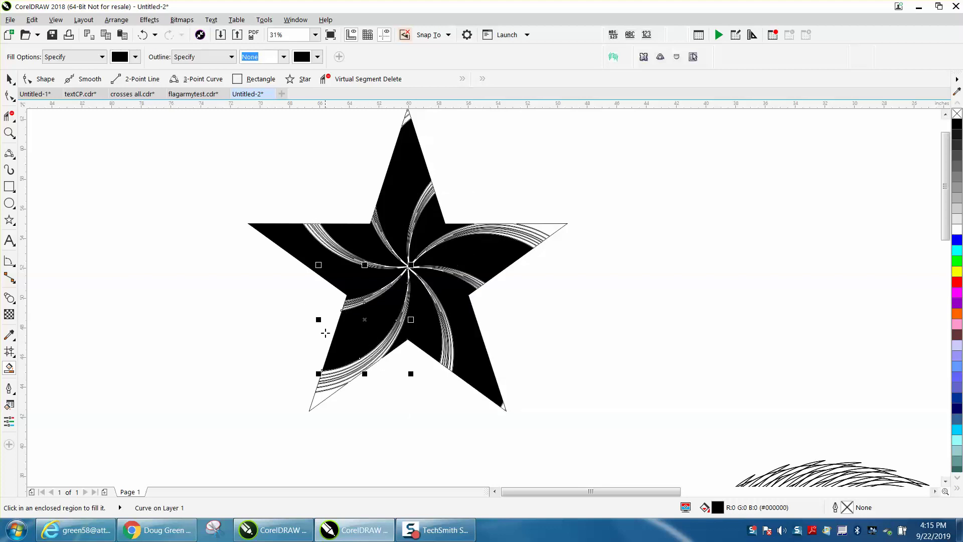
pyautogui.click(317, 391)
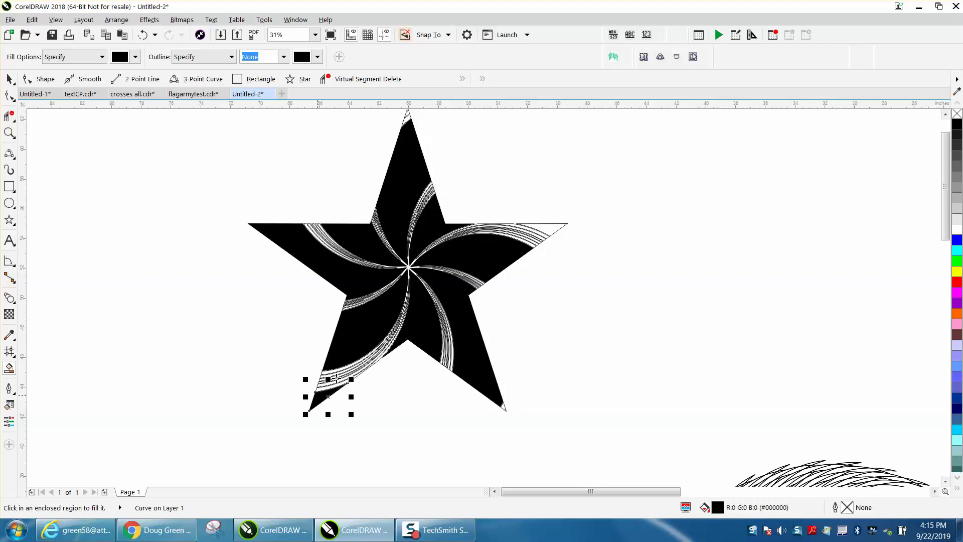
pyautogui.click(551, 232)
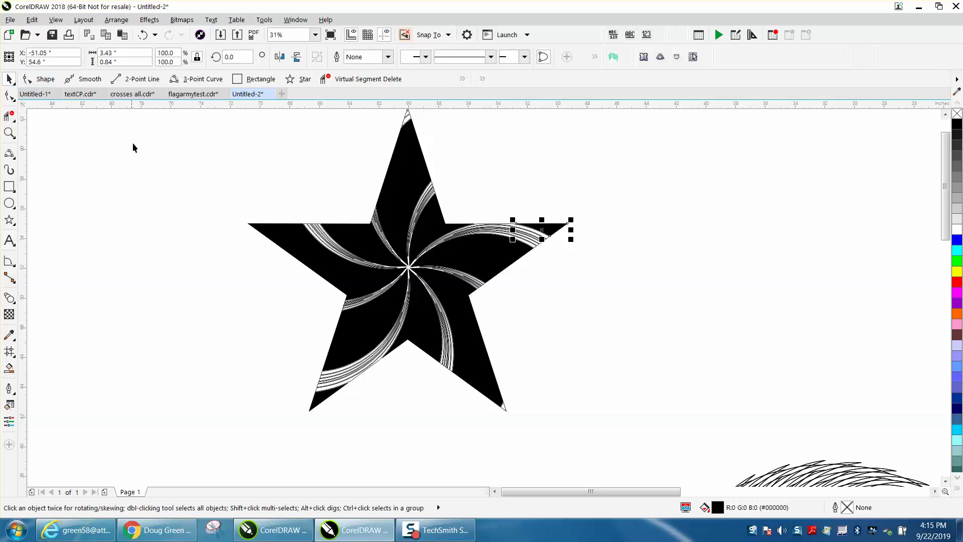
pyautogui.press('F6')
pyautogui.moveTo(185, 182); pyautogui.dragTo(666, 405)
# Fill the rectangle yellow, send it behind the star, then delete it
pyautogui.click(957, 273)
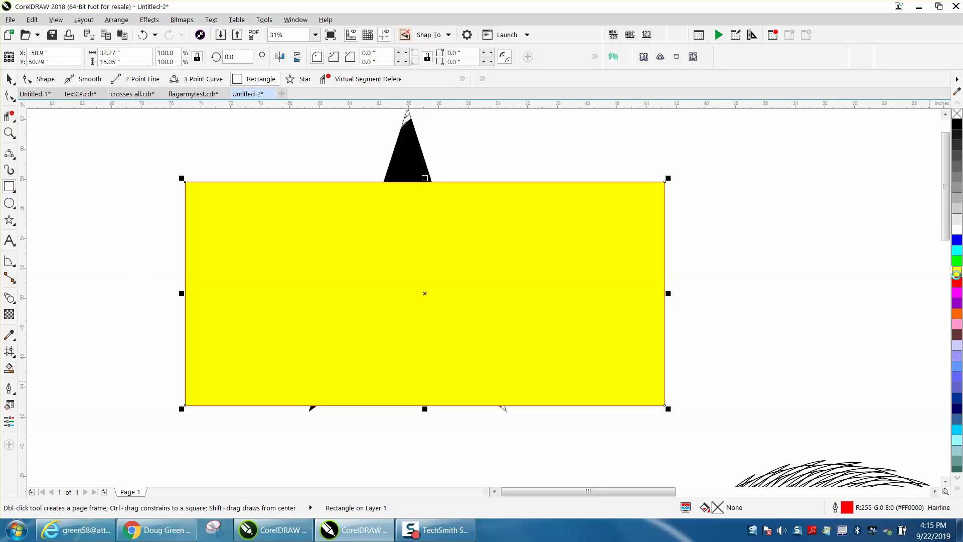
pyautogui.hotkey('shift', 'pagedown')
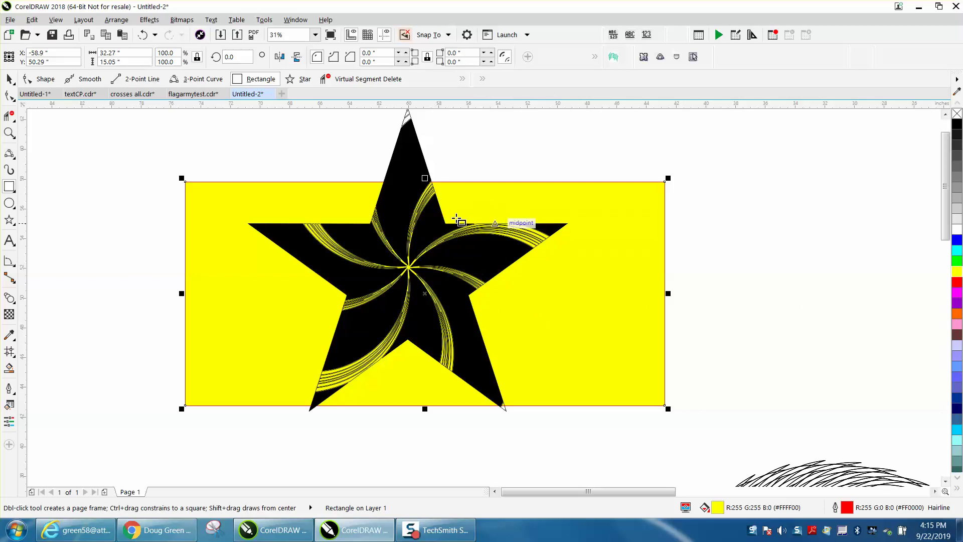
pyautogui.click(9, 79)
pyautogui.moveTo(651, 251); pyautogui.dragTo(650, 260)
pyautogui.press('Delete')
# Select the star-shaped swirl curve and fill its gaps green, trying blue first
pyautogui.click(423, 211)
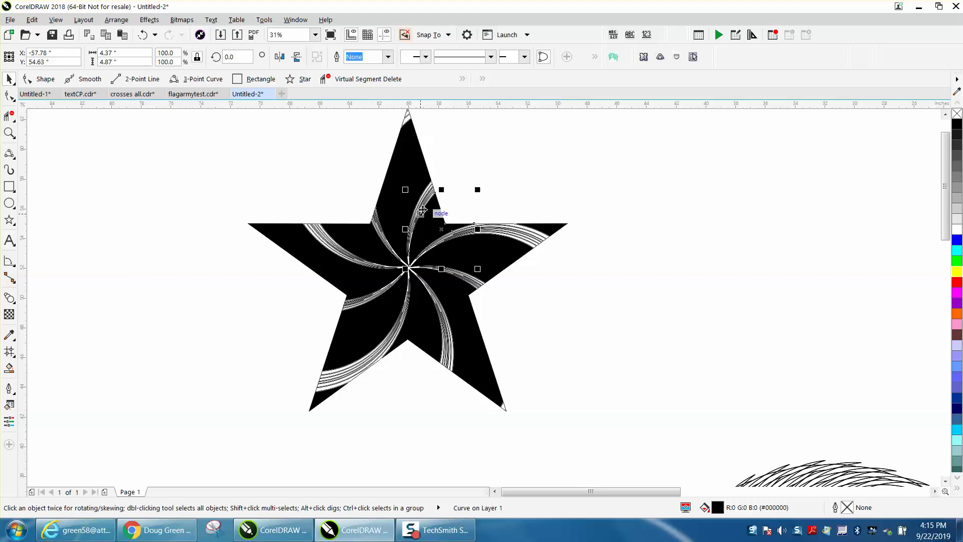
pyautogui.click(508, 238)
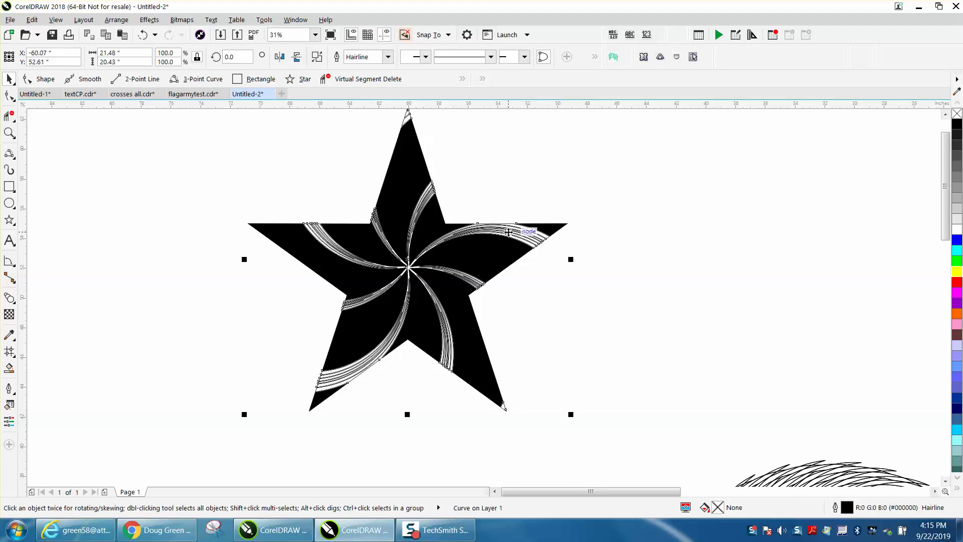
pyautogui.click(953, 239)
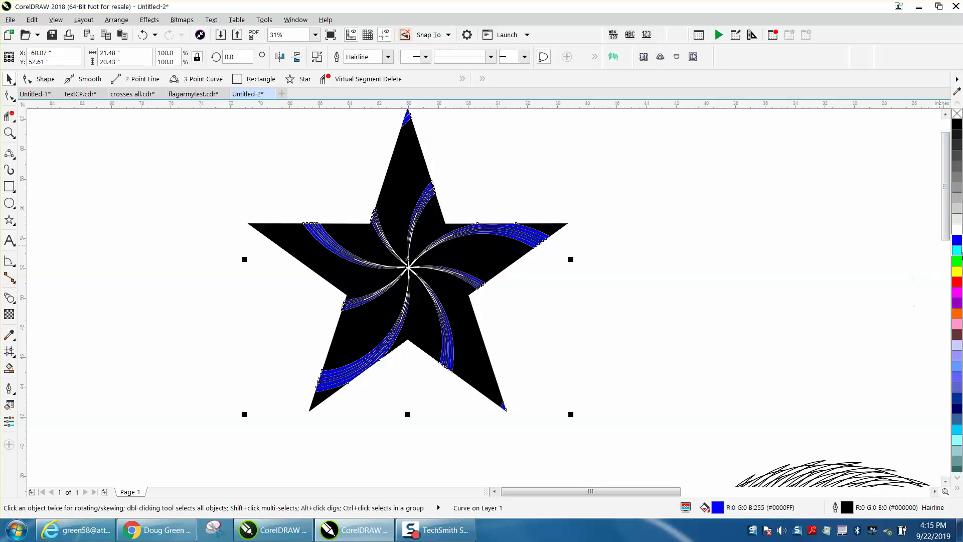
pyautogui.click(957, 261)
pyautogui.scroll(-2, 613, 235)
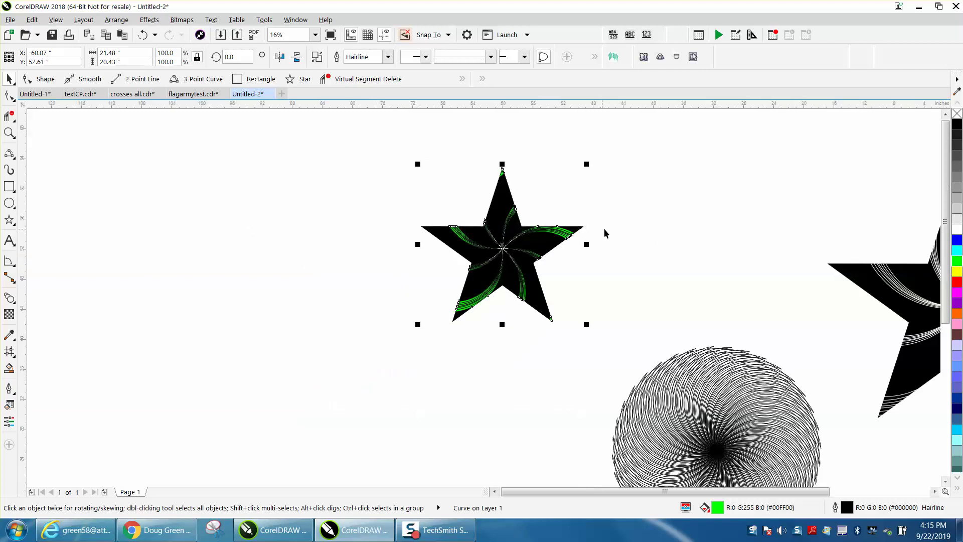
pyautogui.scroll(-2, 607, 233)
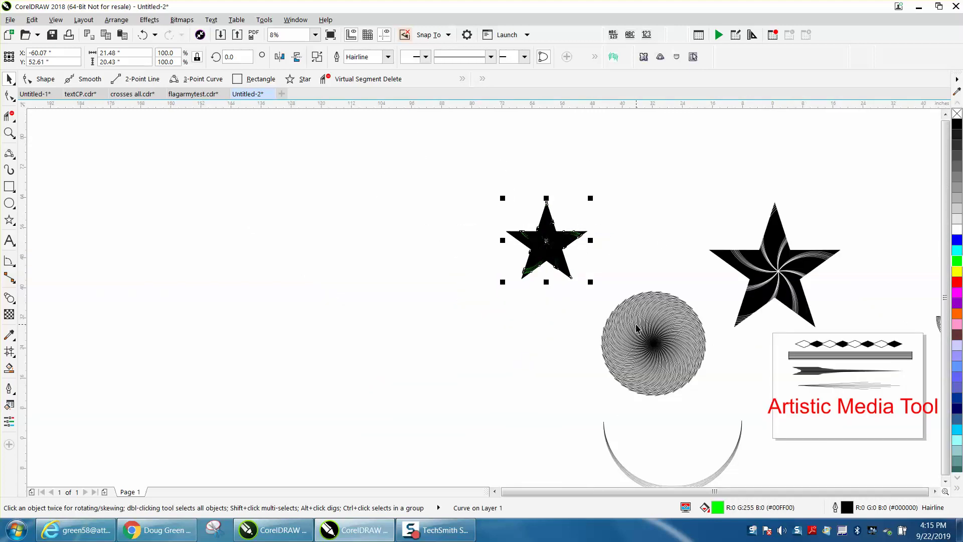
pyautogui.click(9, 132)
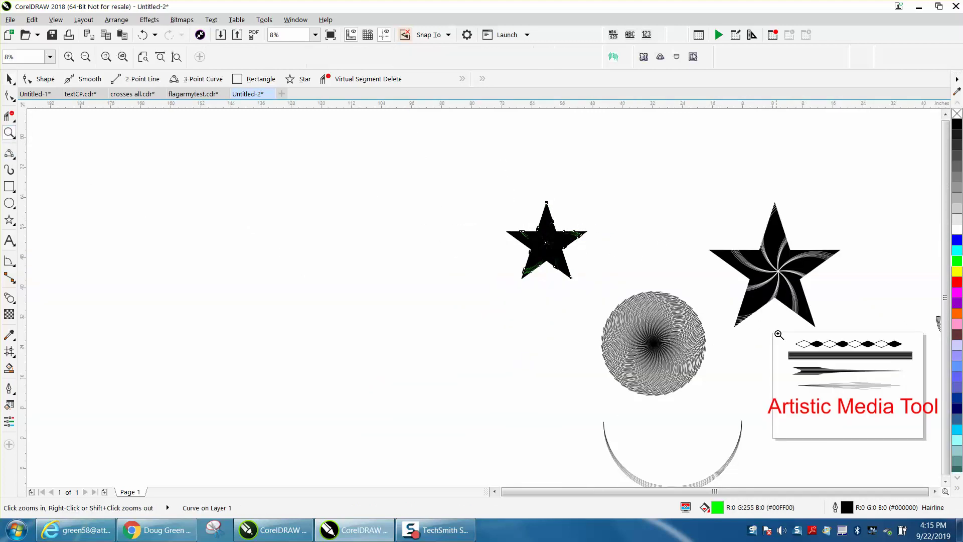
pyautogui.scroll(3, 620, 330)
pyautogui.scroll(-3, 682, 318)
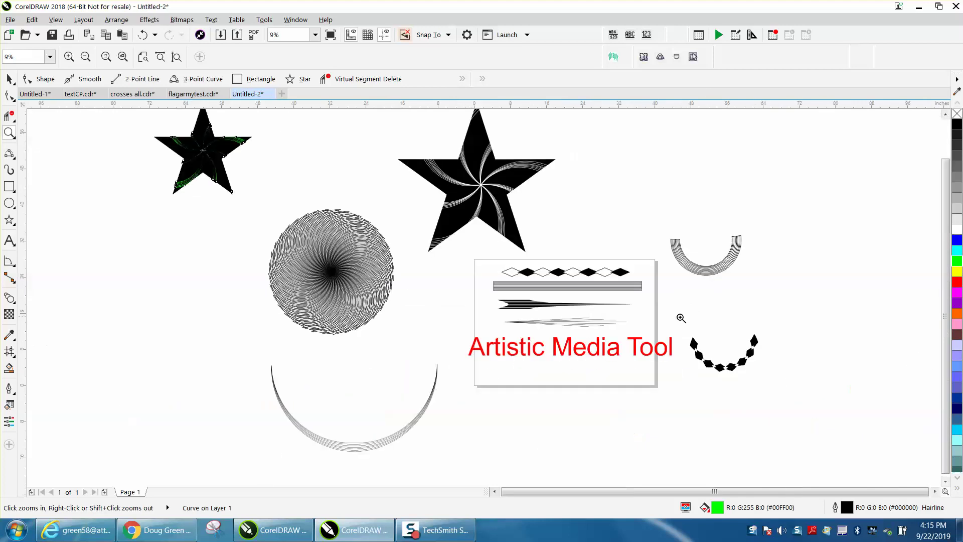
pyautogui.moveTo(767, 374); pyautogui.dragTo(789, 379)
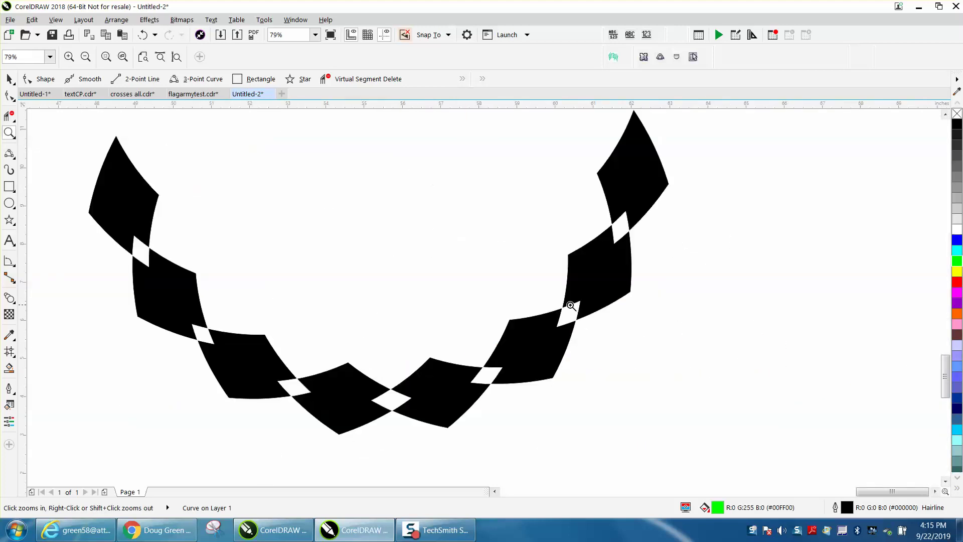
pyautogui.scroll(-3, 577, 295)
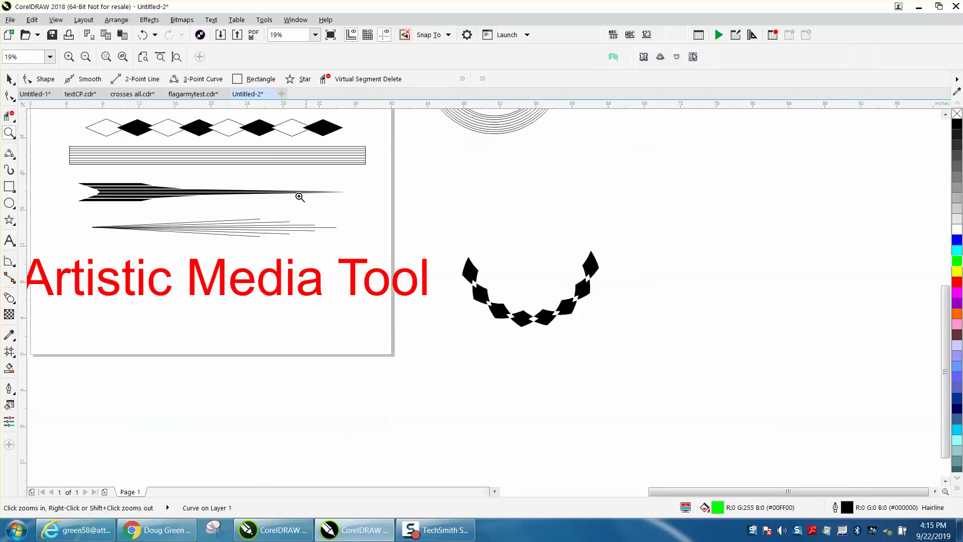
pyautogui.moveTo(76, 119); pyautogui.dragTo(359, 148)
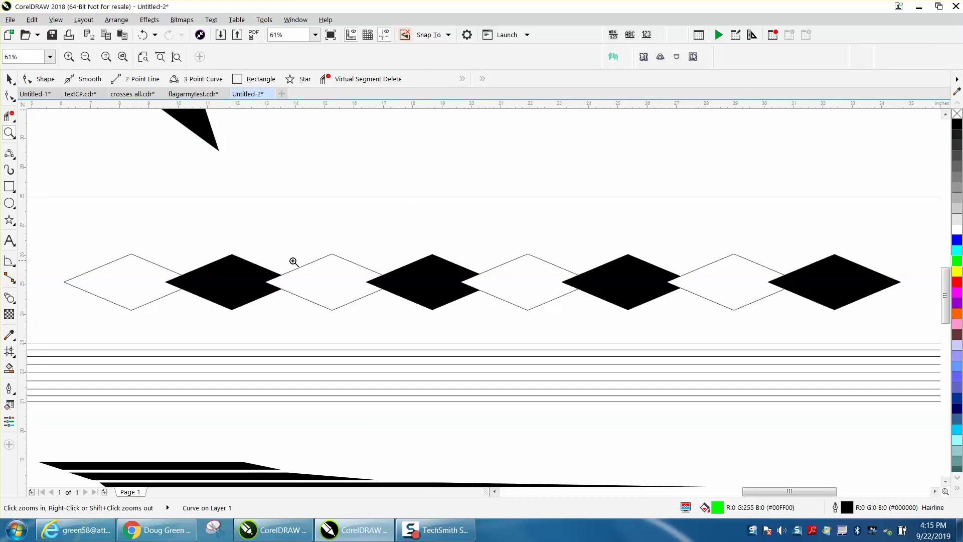
pyautogui.rightClick(217, 238)
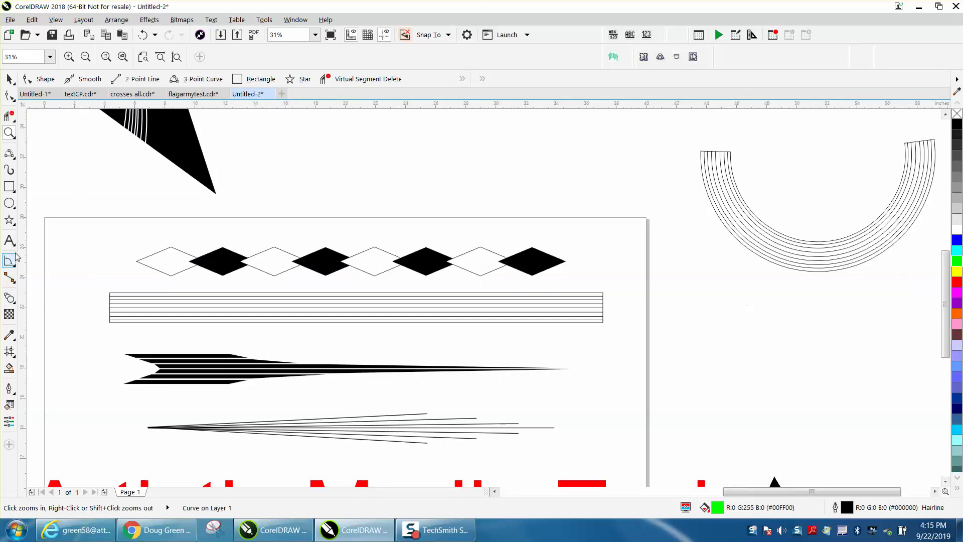
pyautogui.click(15, 161)
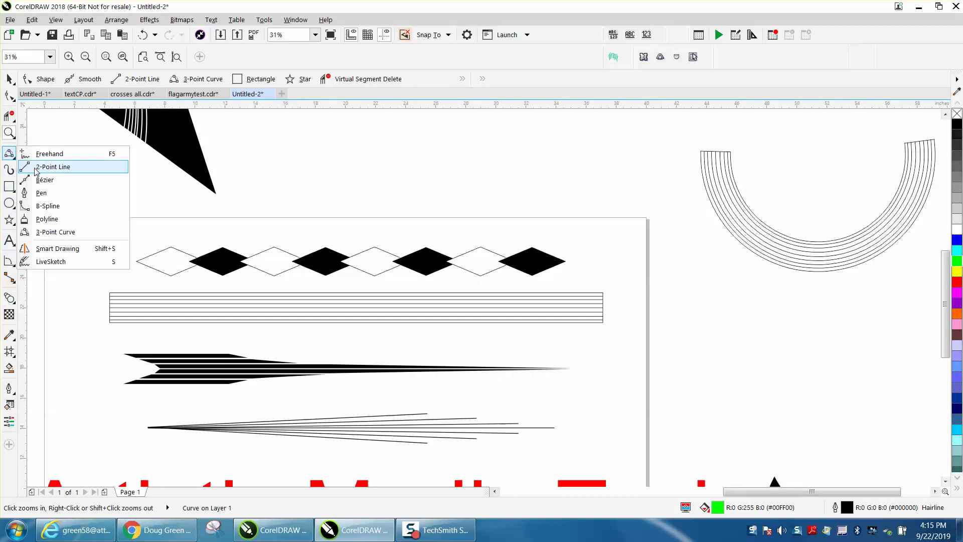
# Draw a straight line above the page and apply the diamond-chain artistic media preset
pyautogui.click(33, 169)
pyautogui.moveTo(278, 176); pyautogui.dragTo(622, 175)
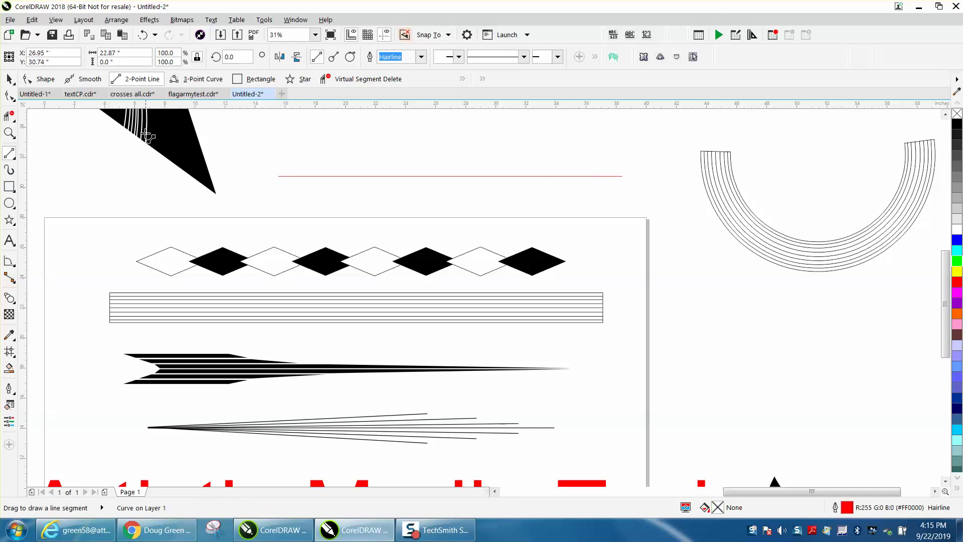
pyautogui.click(9, 170)
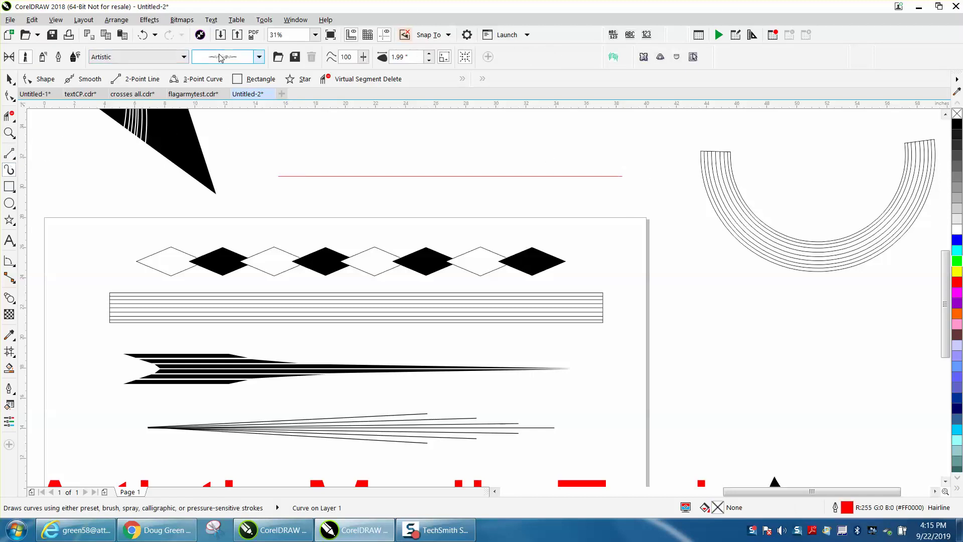
pyautogui.click(259, 57)
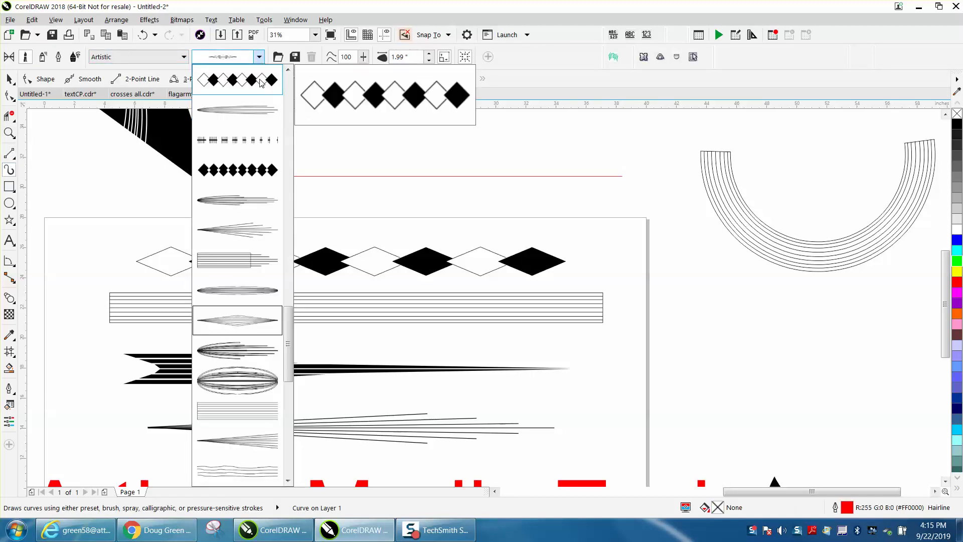
pyautogui.click(260, 81)
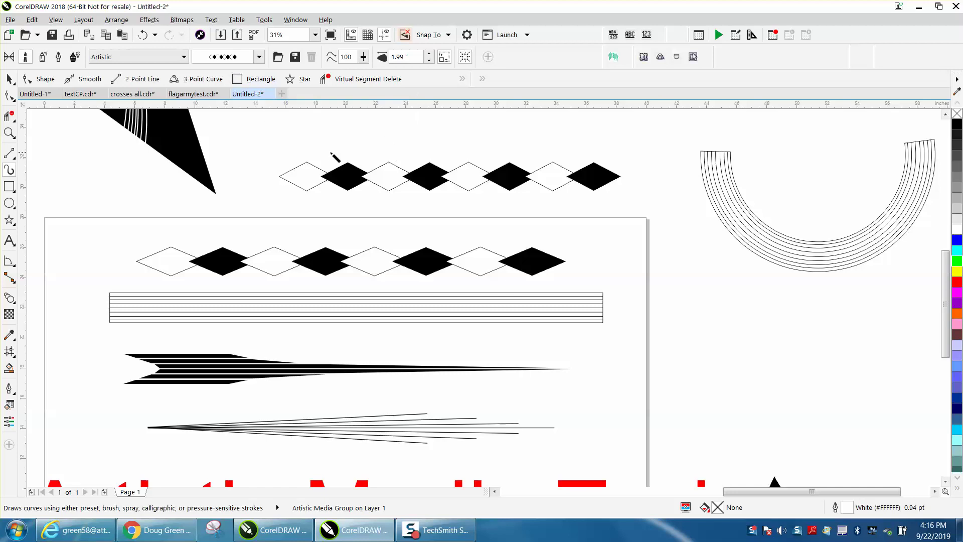
# Break the diamond-chain artistic media group apart
pyautogui.click(9, 79)
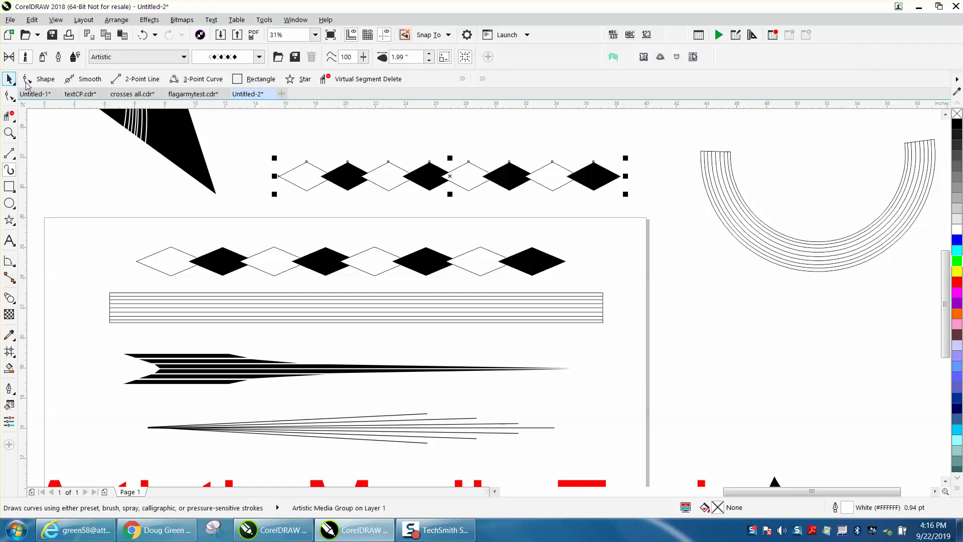
pyautogui.click(117, 20)
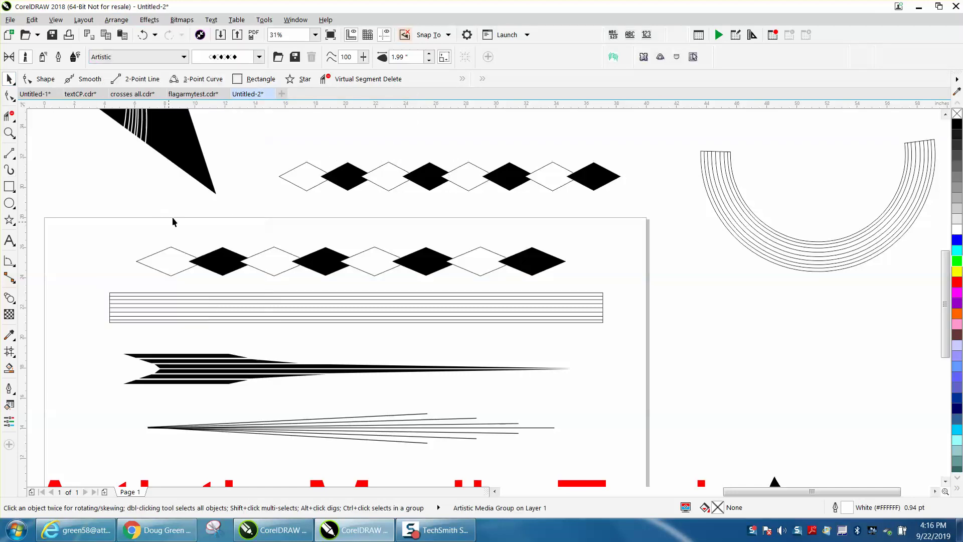
pyautogui.click(172, 221)
# Delete the leftover red guide line from the diamond chain
pyautogui.click(258, 143)
pyautogui.click(300, 177)
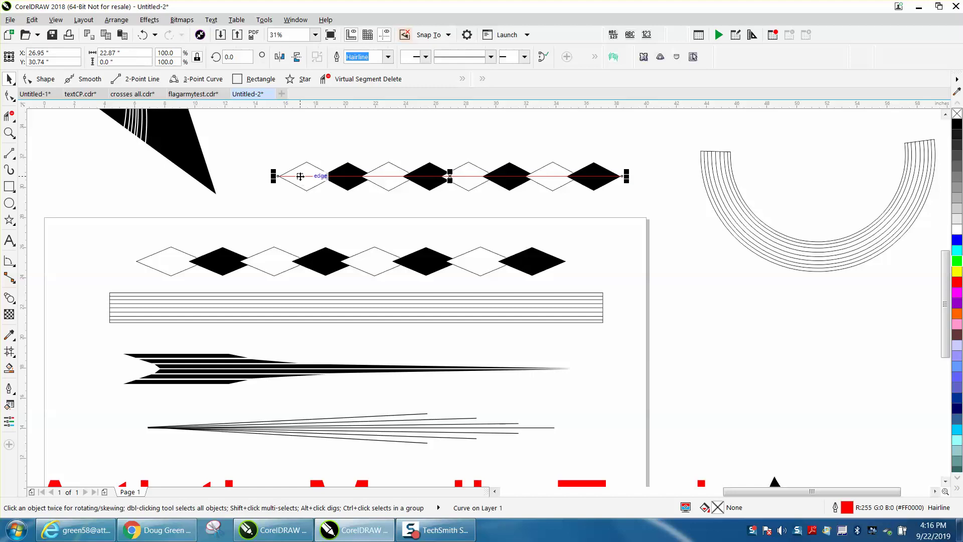
pyautogui.press('Delete')
# Ungroup all objects in the diamond chain and select the first white diamond
pyautogui.click(311, 189)
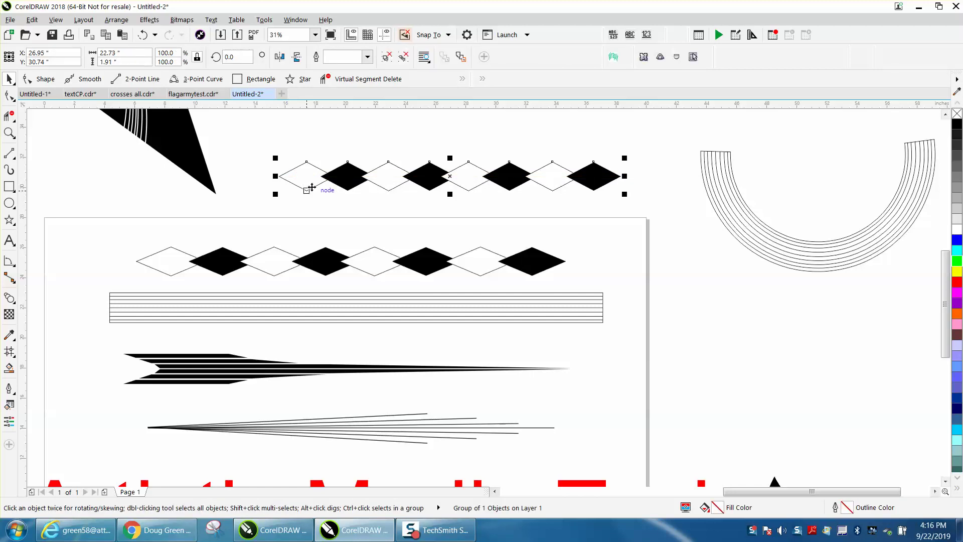
pyautogui.click(301, 178)
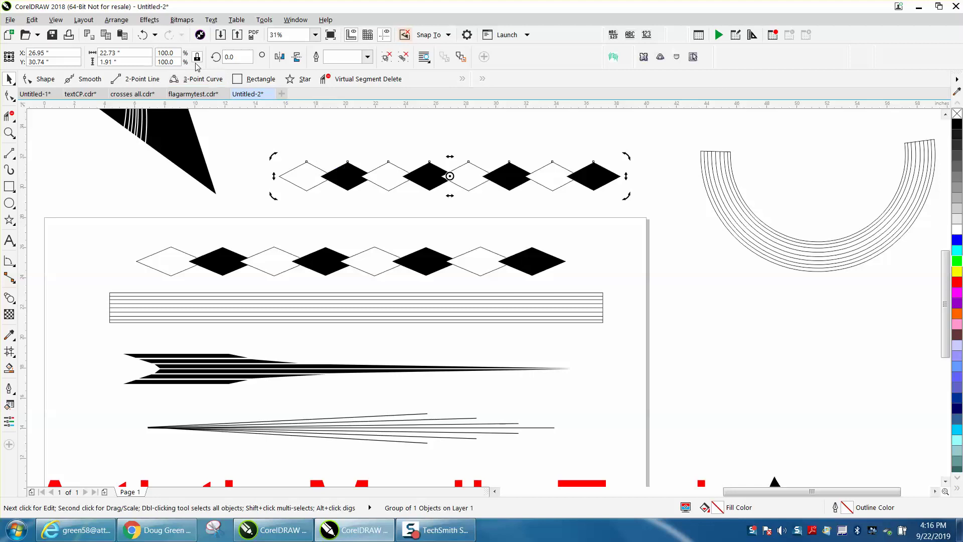
pyautogui.click(127, 22)
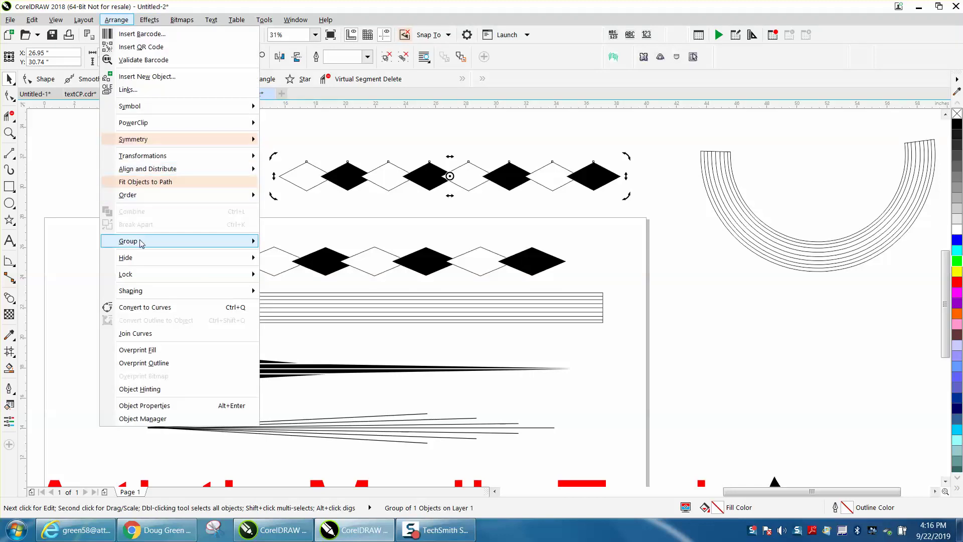
pyautogui.moveTo(140, 241)
pyautogui.click(287, 270)
pyautogui.click(302, 129)
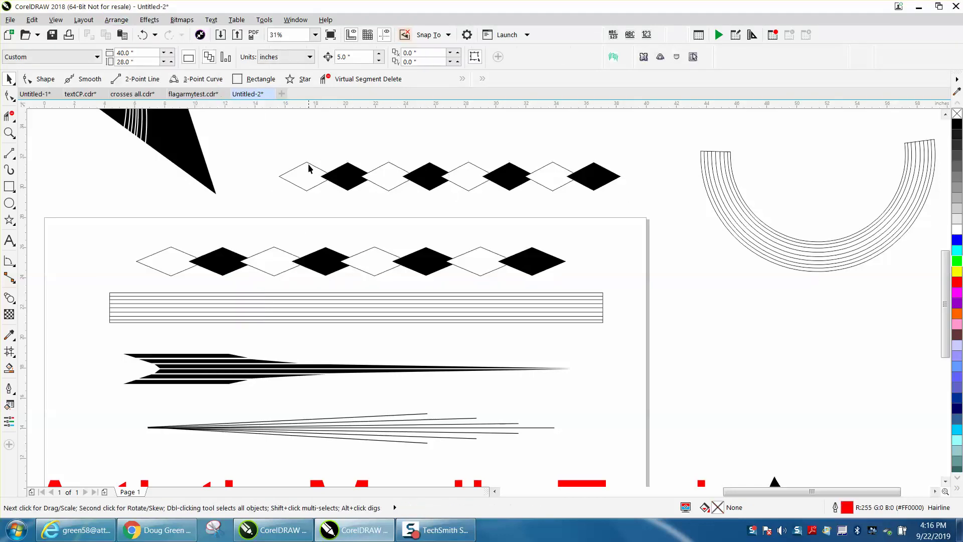
pyautogui.click(313, 168)
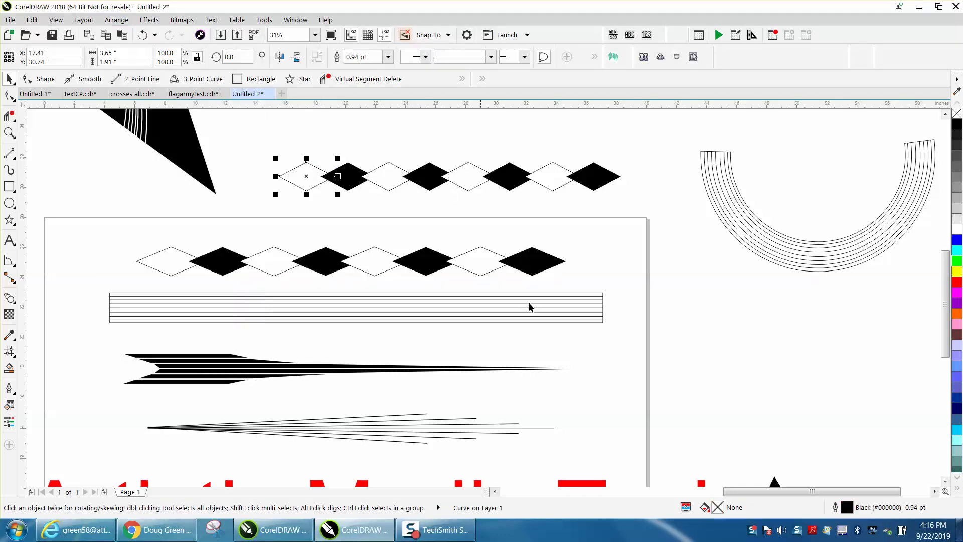
# Set the first diamond's outline width to 2.0 pt, then increase it to 10.0 pt
pyautogui.doubleClick(846, 508)
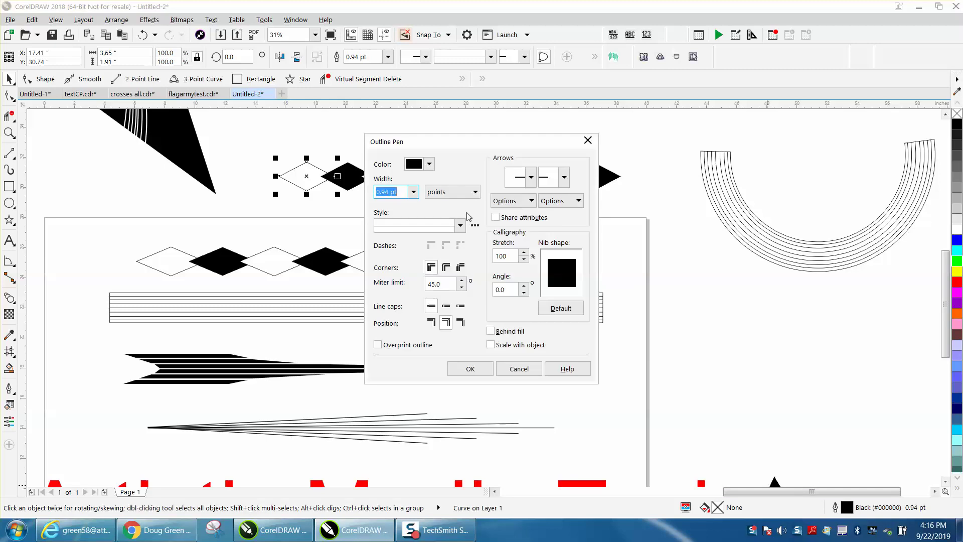
pyautogui.click(414, 192)
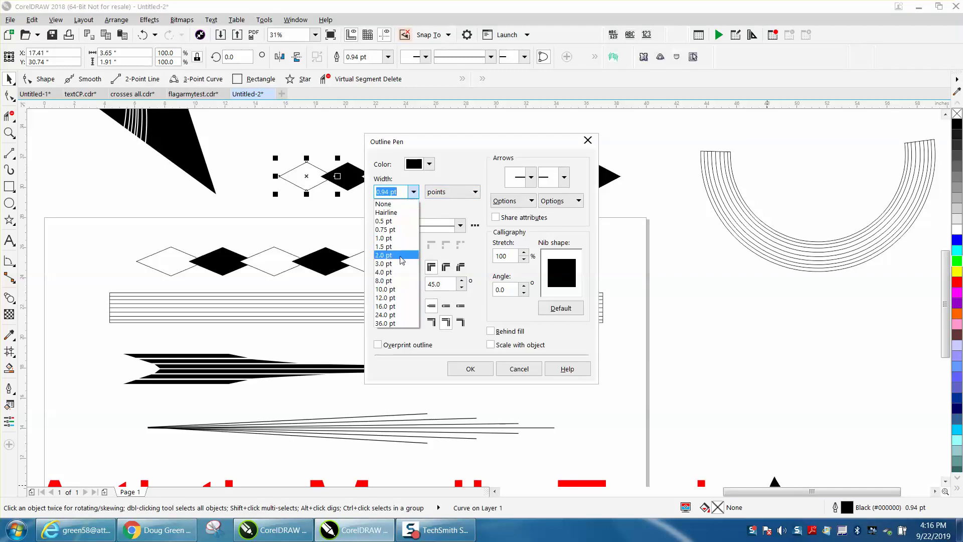
pyautogui.click(403, 260)
pyautogui.click(477, 369)
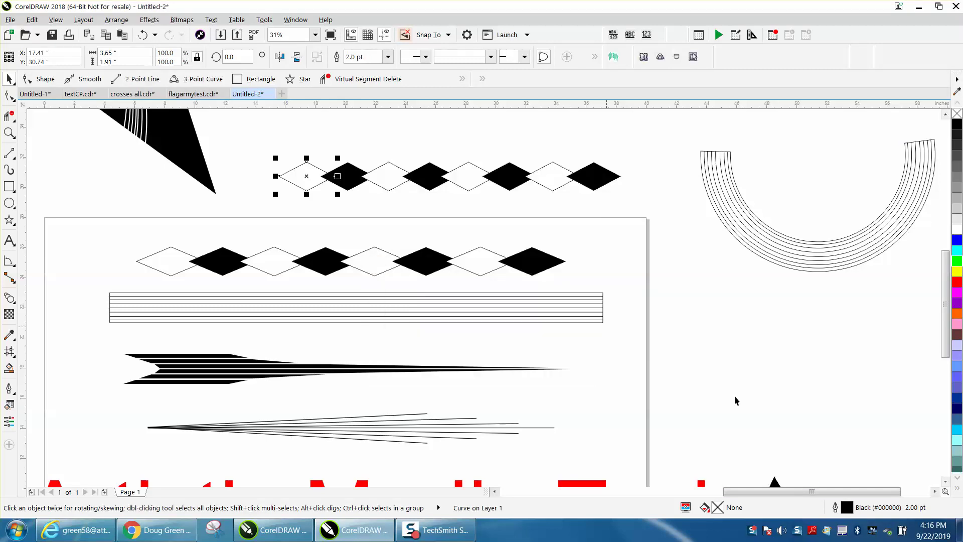
pyautogui.doubleClick(848, 508)
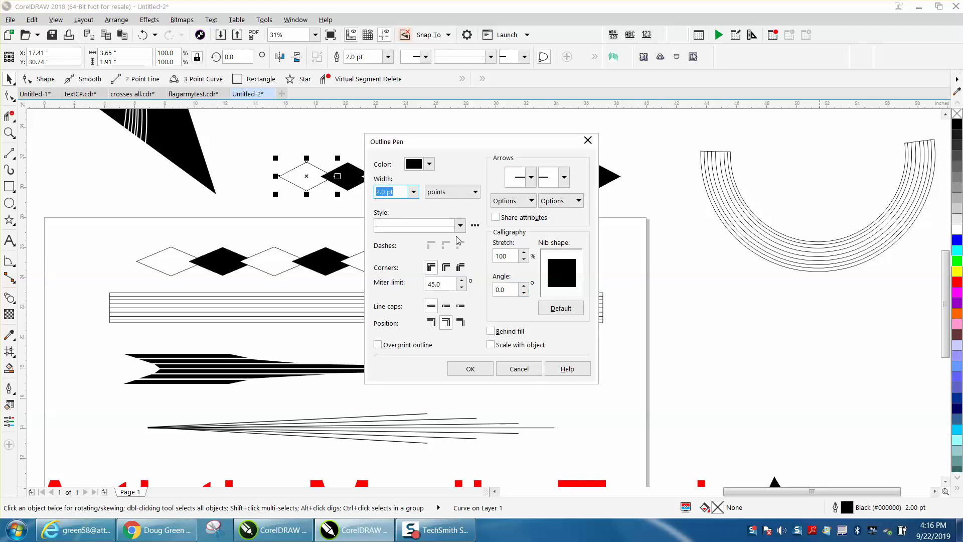
pyautogui.click(414, 193)
pyautogui.click(392, 294)
pyautogui.click(471, 369)
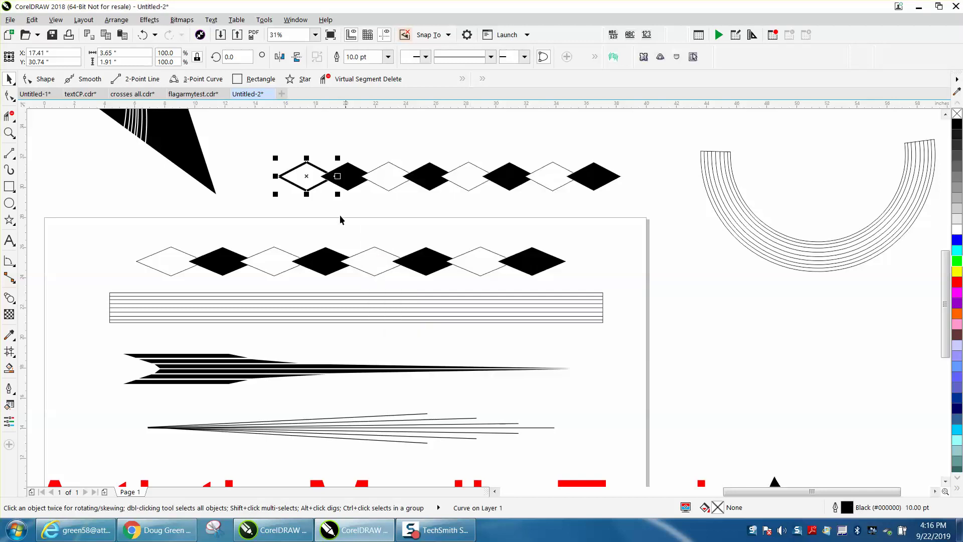
# Zoom in on the top diamond row, then out and onto the Artistic Media Tool heading
pyautogui.click(9, 132)
pyautogui.moveTo(257, 150); pyautogui.dragTo(693, 225)
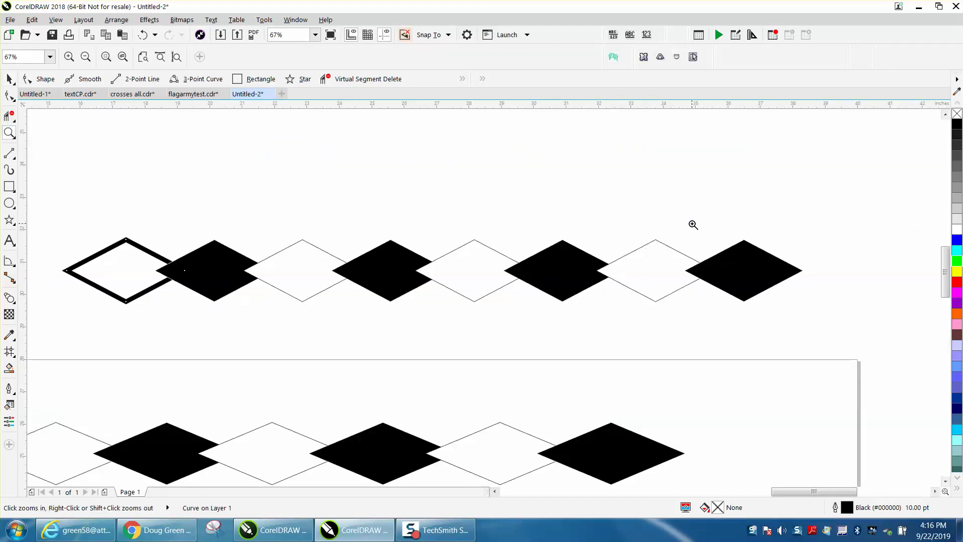
pyautogui.rightClick(692, 225)
pyautogui.rightClick(645, 207)
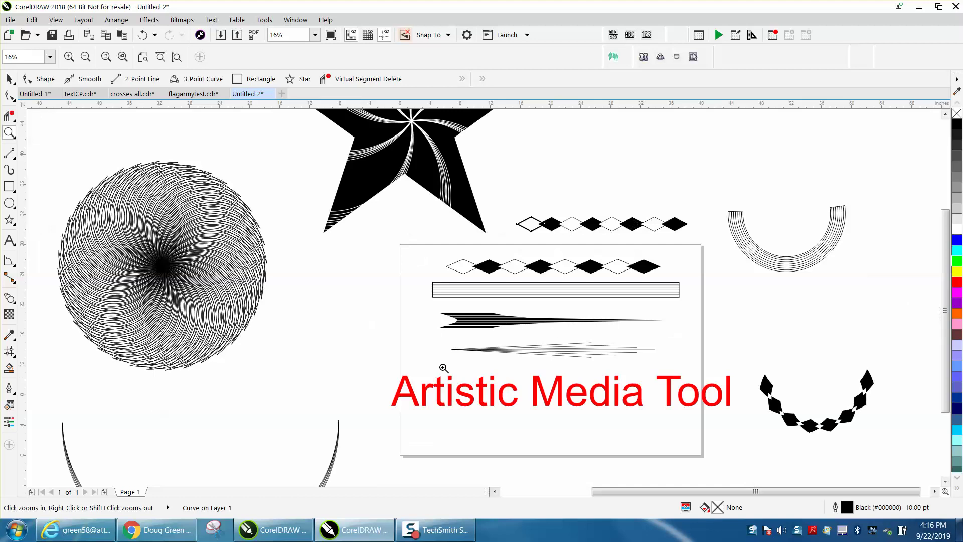
pyautogui.moveTo(382, 358); pyautogui.dragTo(752, 441)
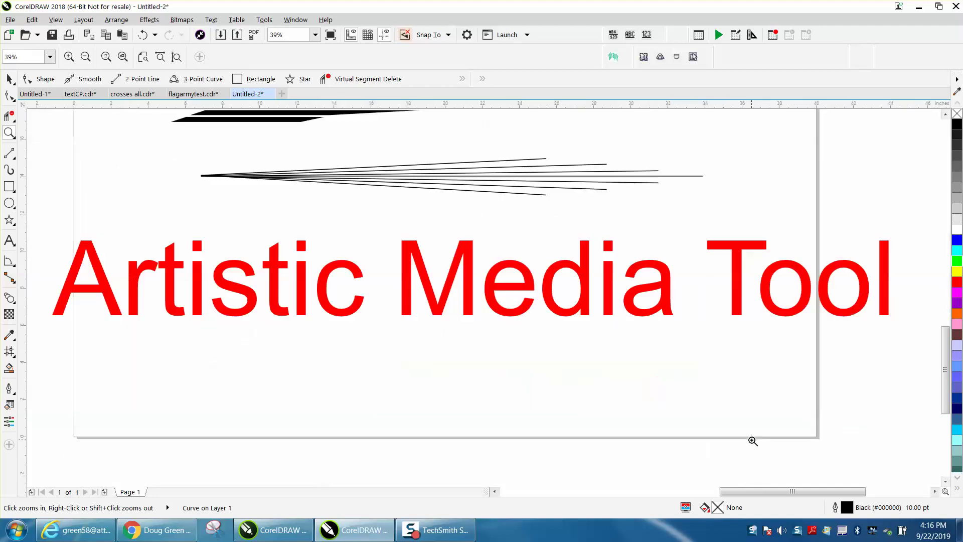